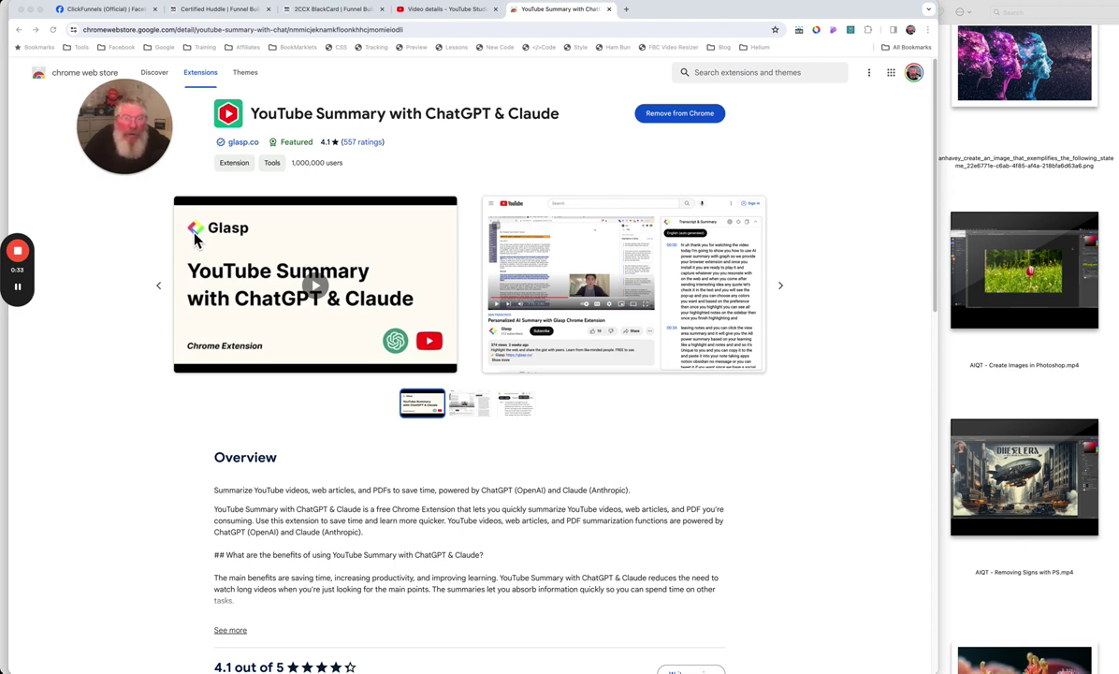
- Open the YouTube watch page of the video "AIQT Generative In Painting in PS and MJ" from YouTube Studio and pause playback
left_click(458, 17)
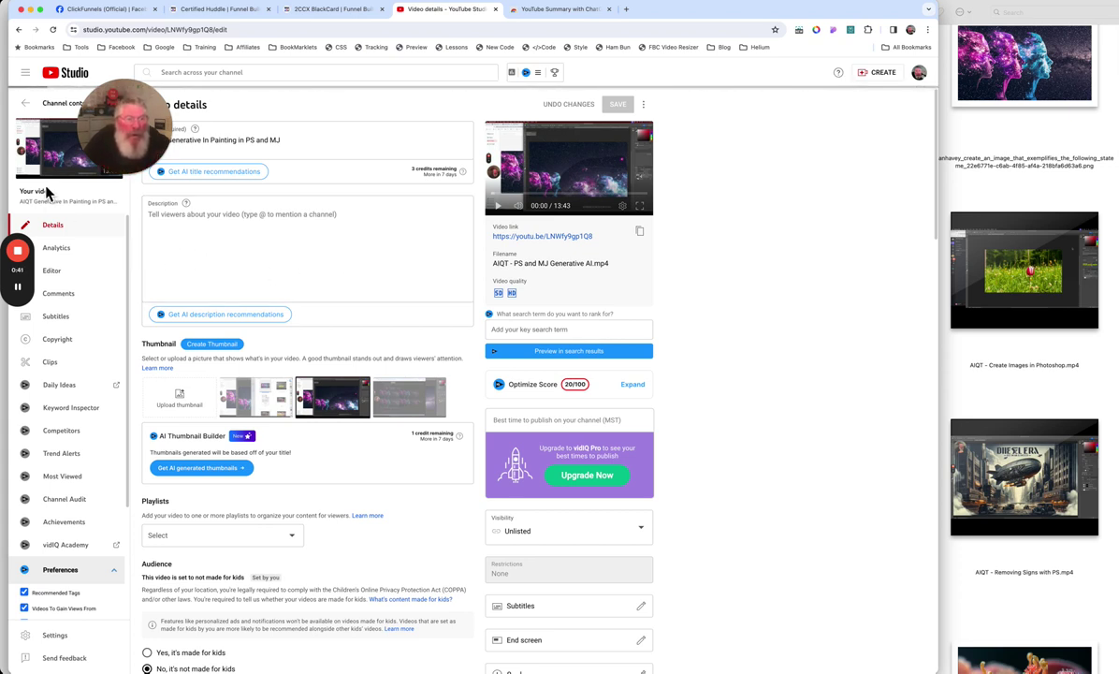
mouse_move(81, 162)
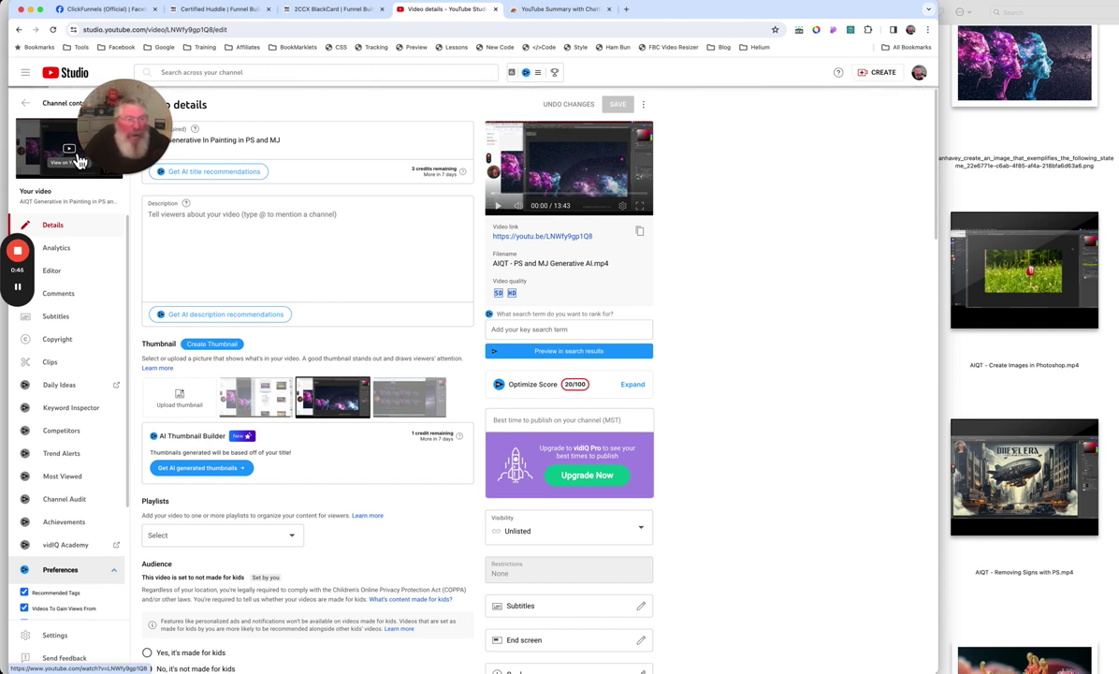
left_click(80, 162)
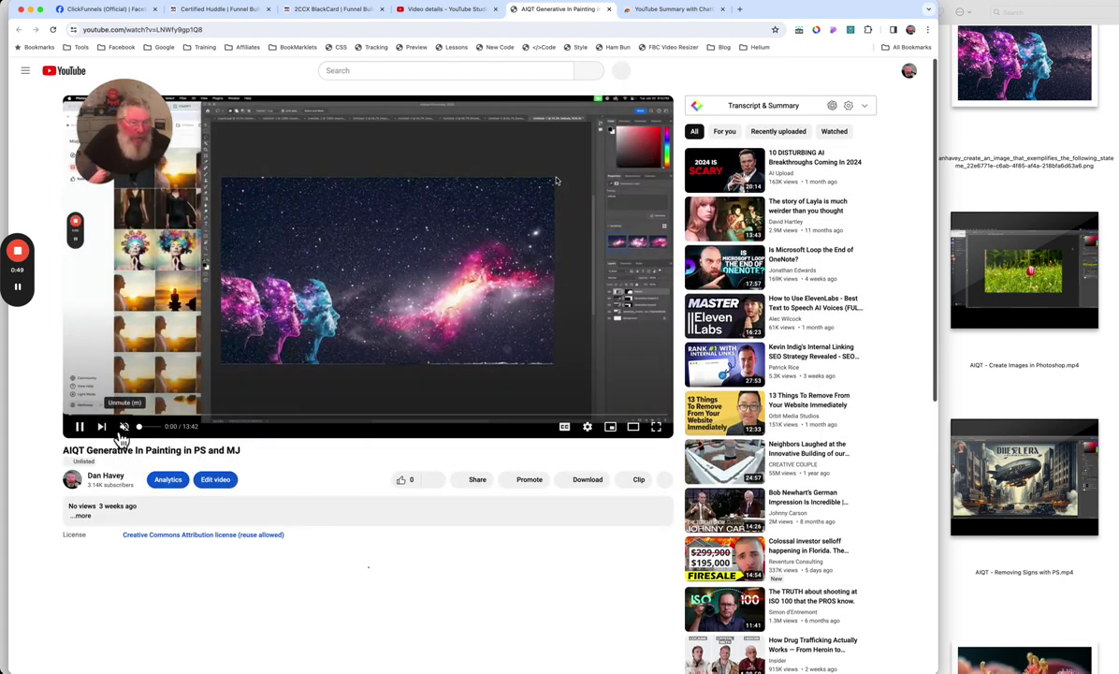
left_click(80, 425)
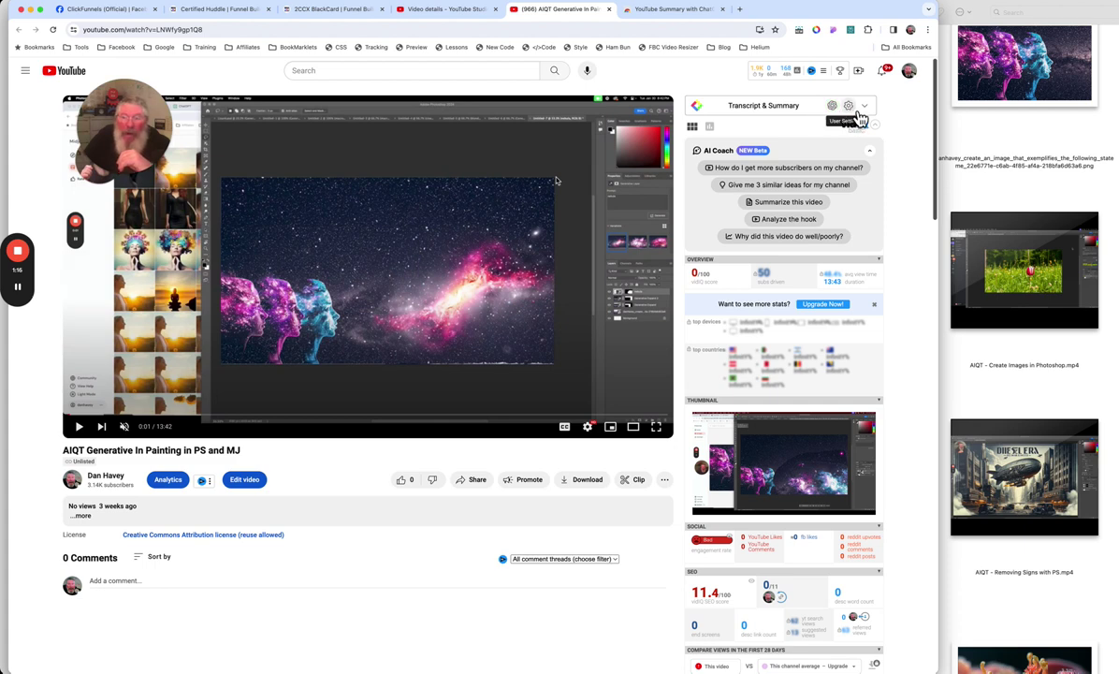
- Open the summary extension's user settings and examine the AI model choices and the prompt for summary
left_click(854, 110)
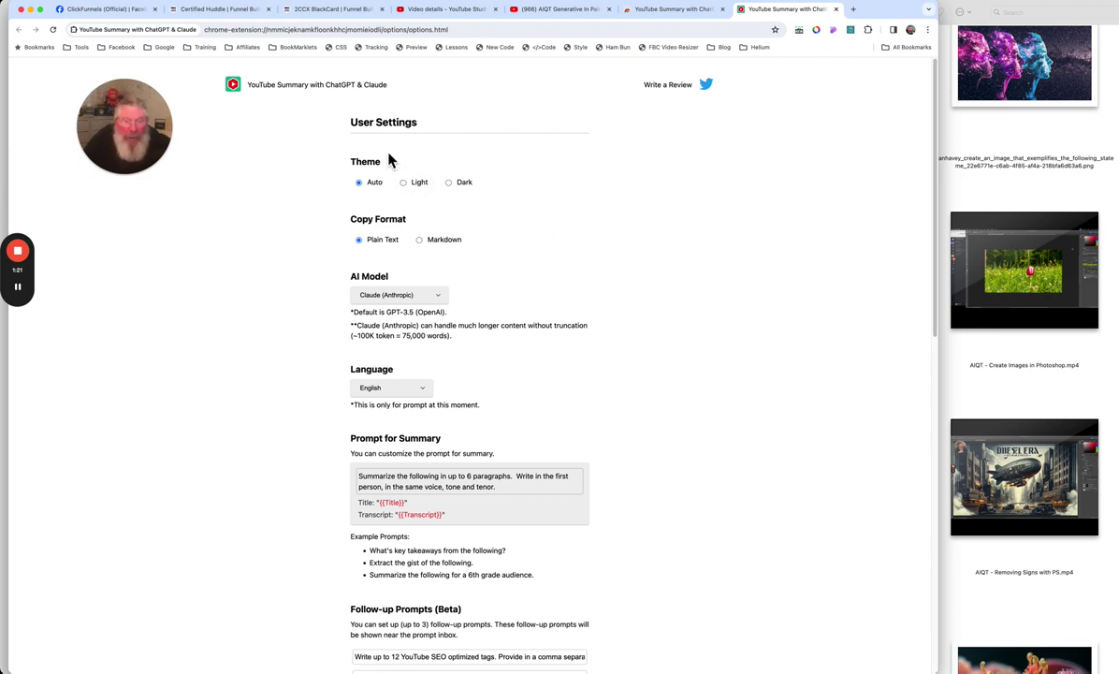
left_click(414, 297)
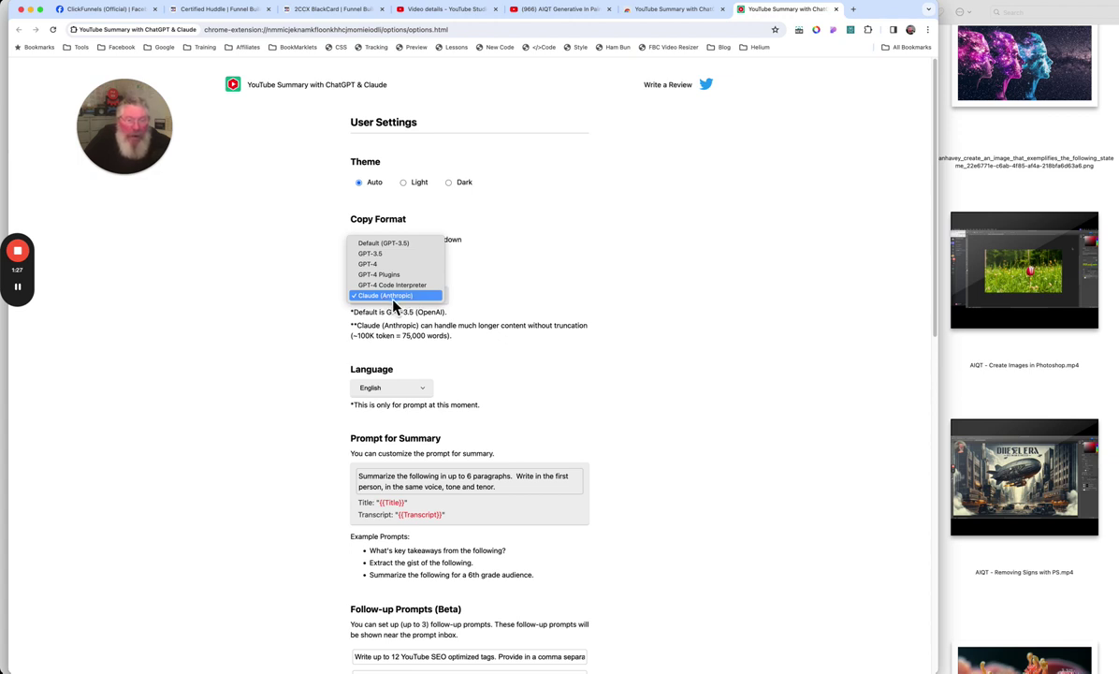
left_click(510, 298)
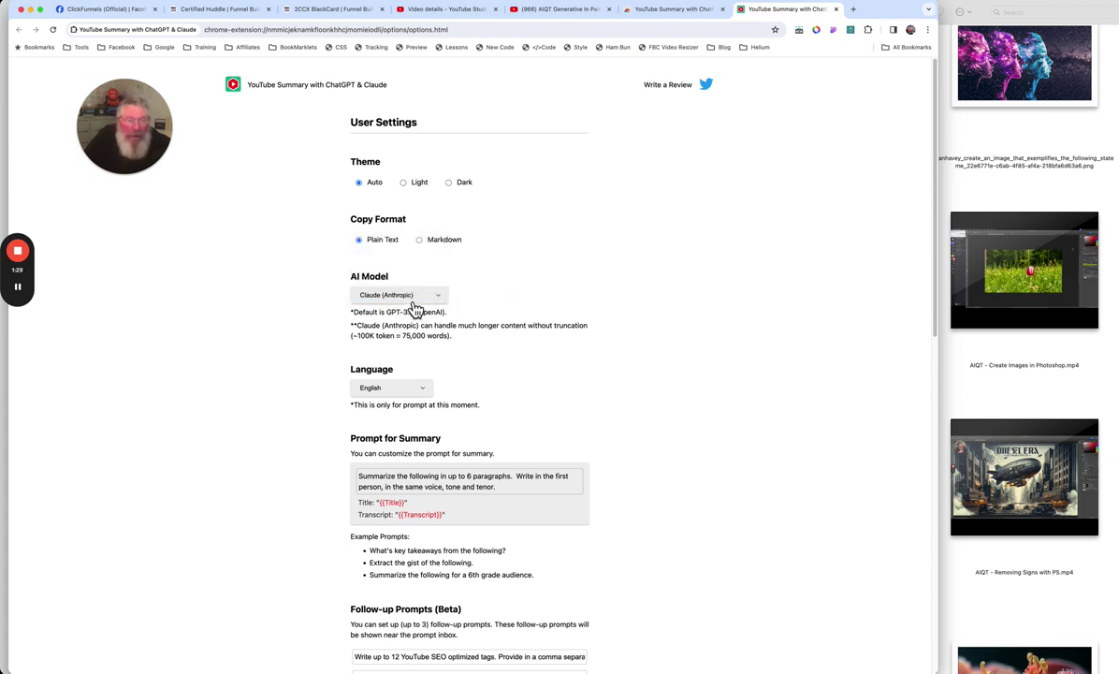
scroll(413, 309, "down", 5)
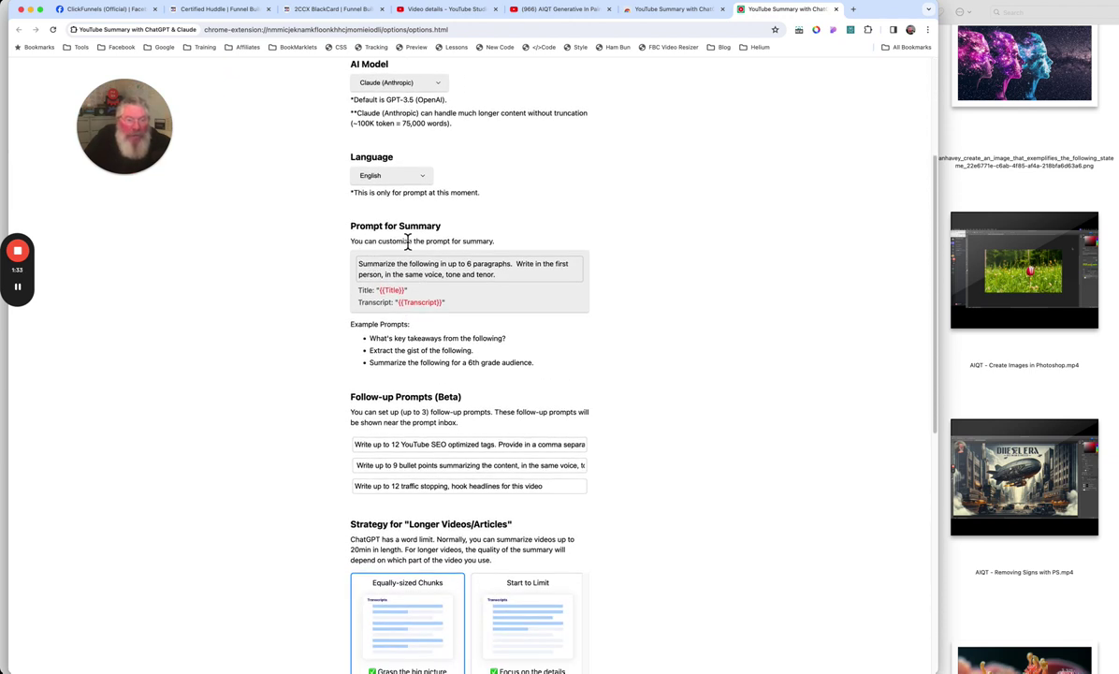
left_click(361, 265)
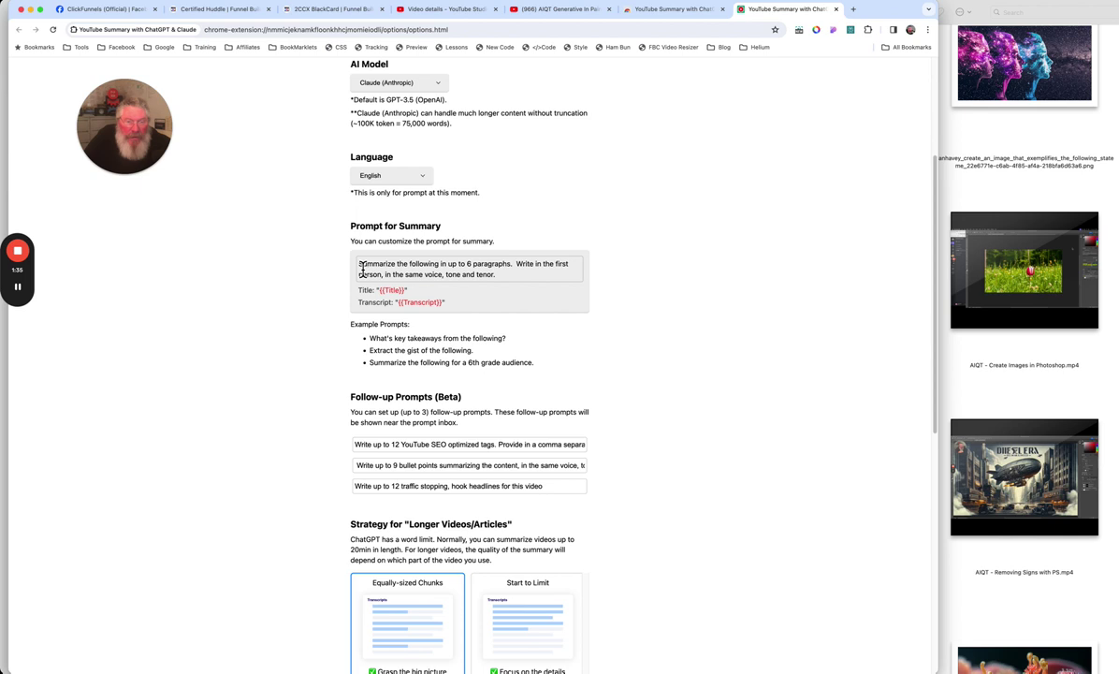
left_click_drag(361, 270, 530, 278)
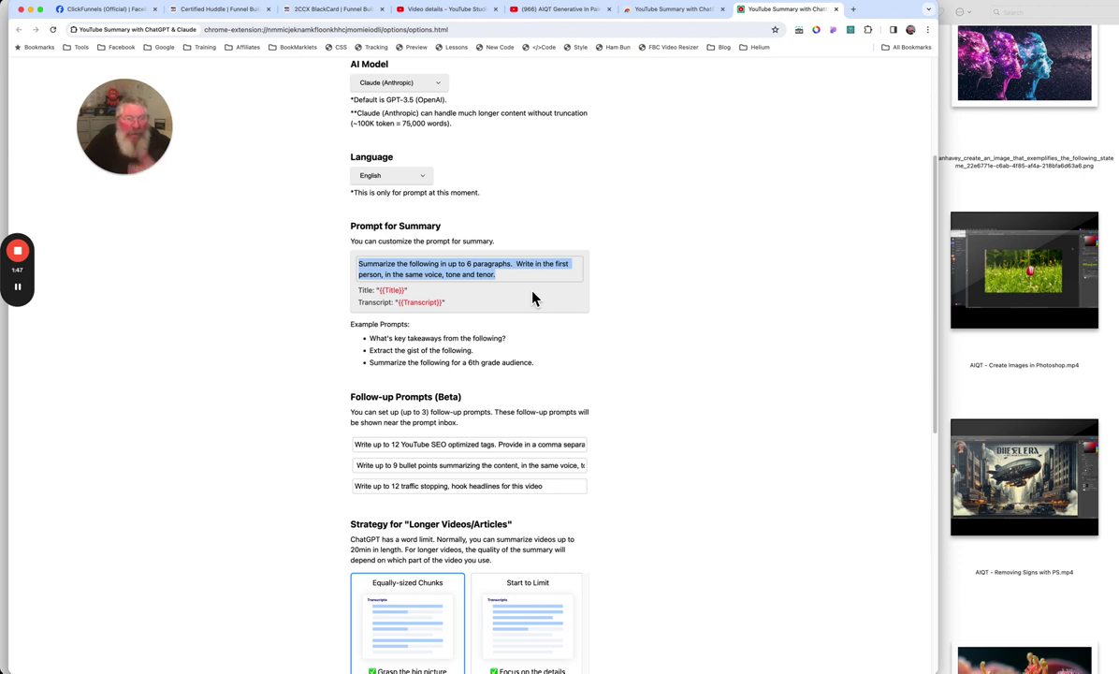
left_click(534, 297)
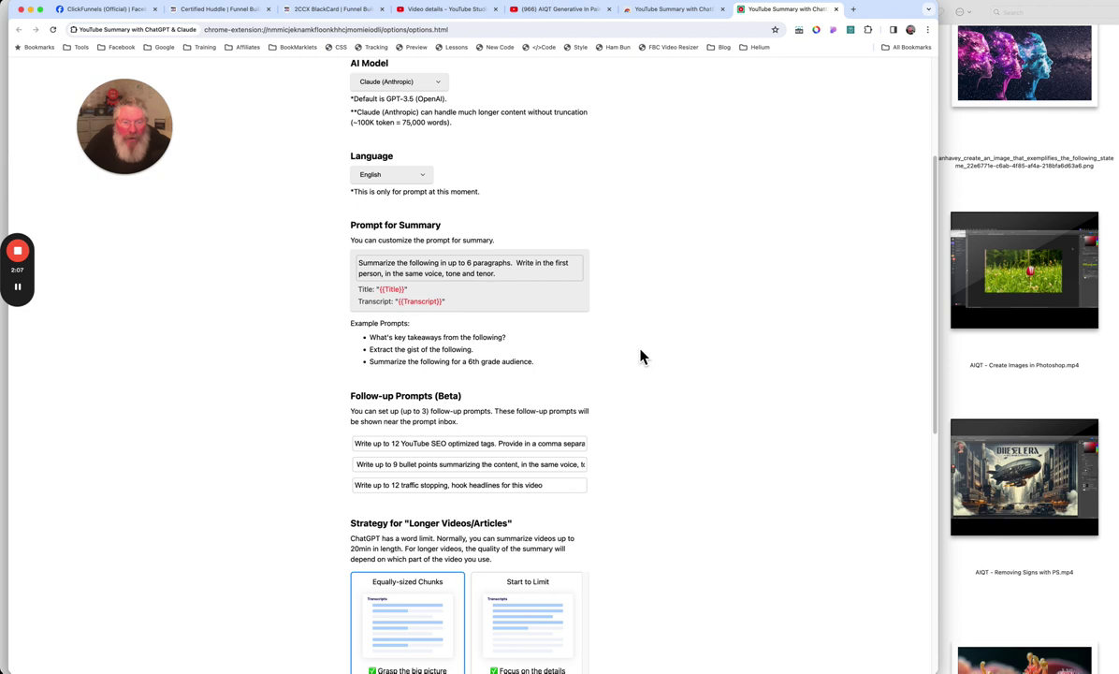
- Examine the extension's three follow-up prompts for tags, bullet points and headlines
scroll(641, 355, "down", 3)
scroll(641, 356, "down", 1)
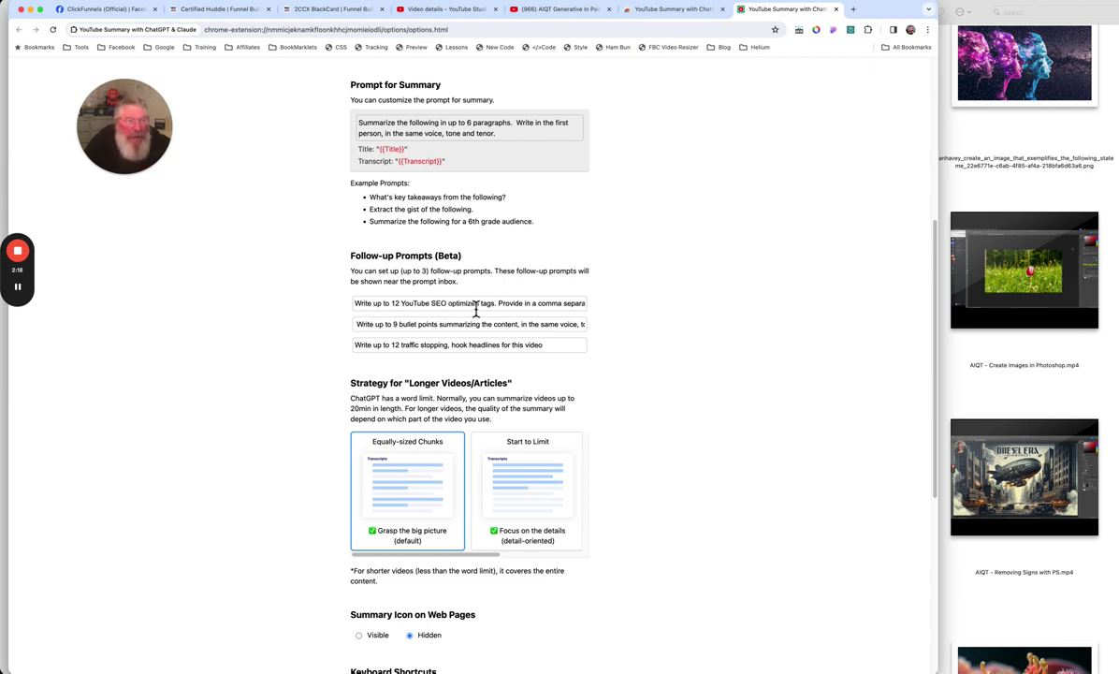
left_click_drag(501, 308, 603, 312)
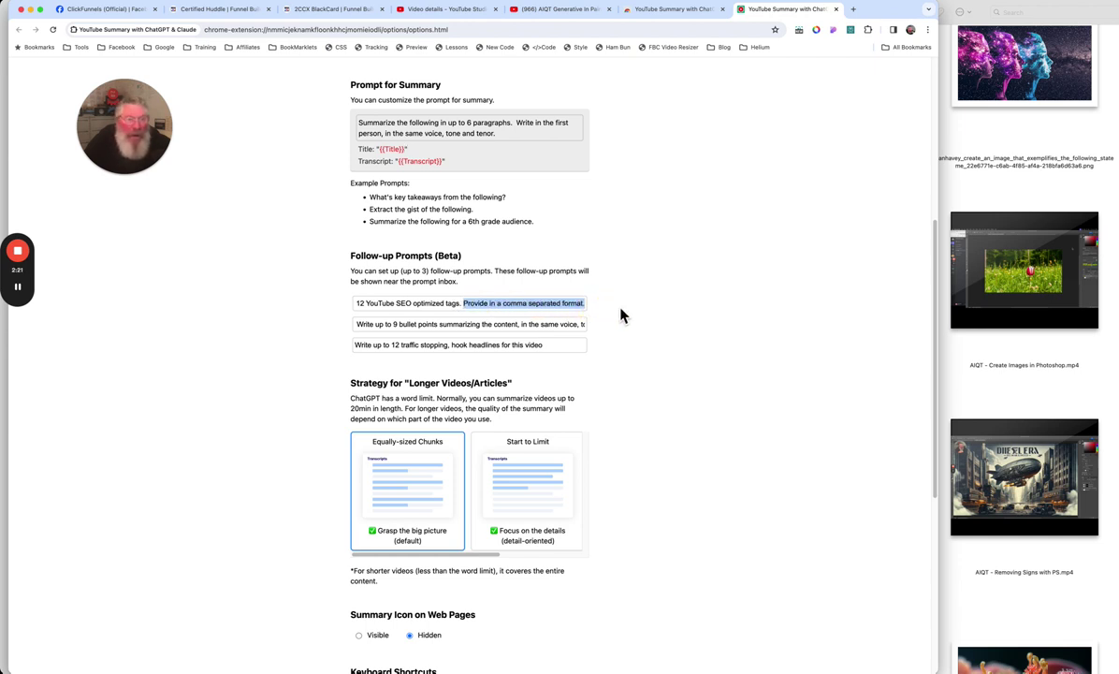
left_click(622, 316)
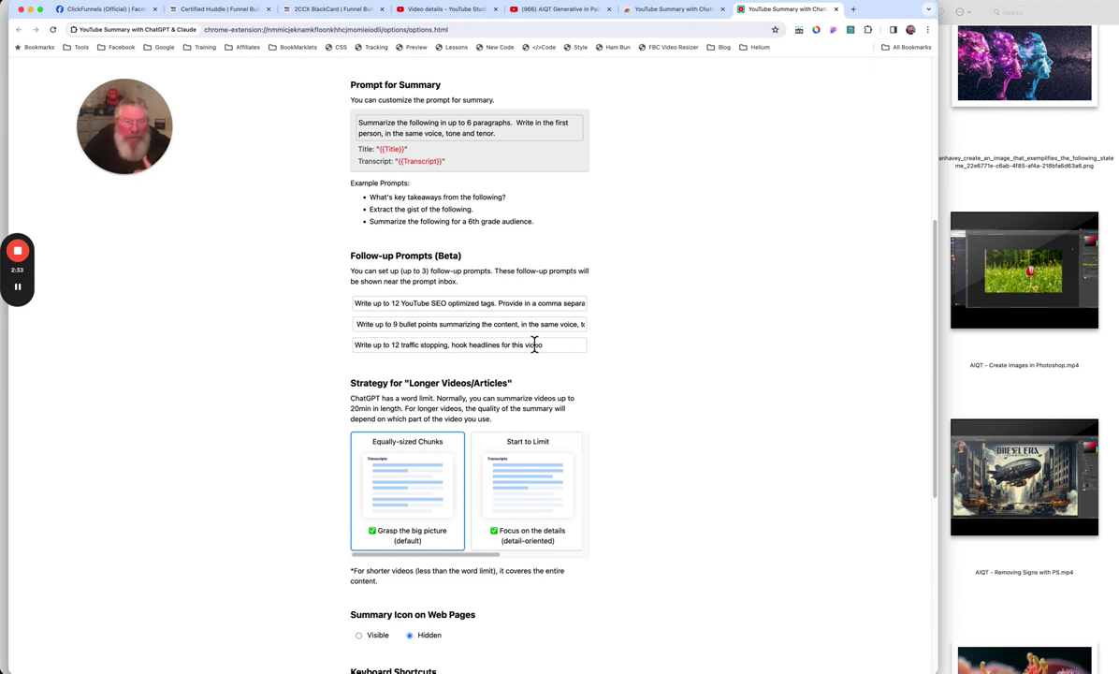
left_click_drag(522, 324, 623, 330)
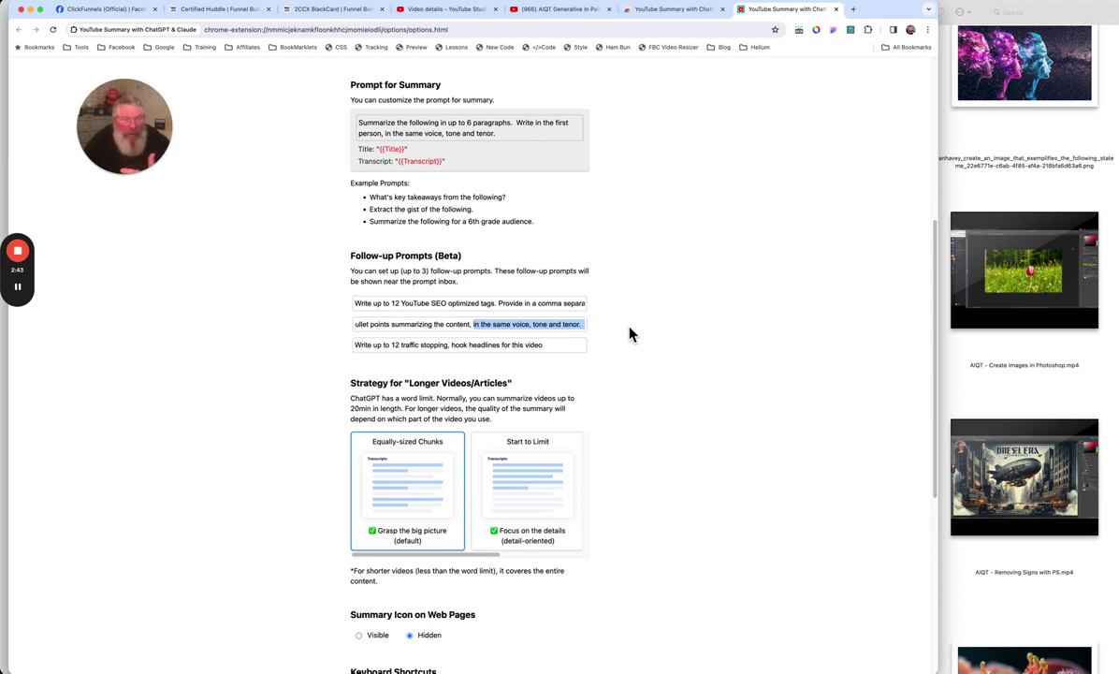
left_click(408, 361)
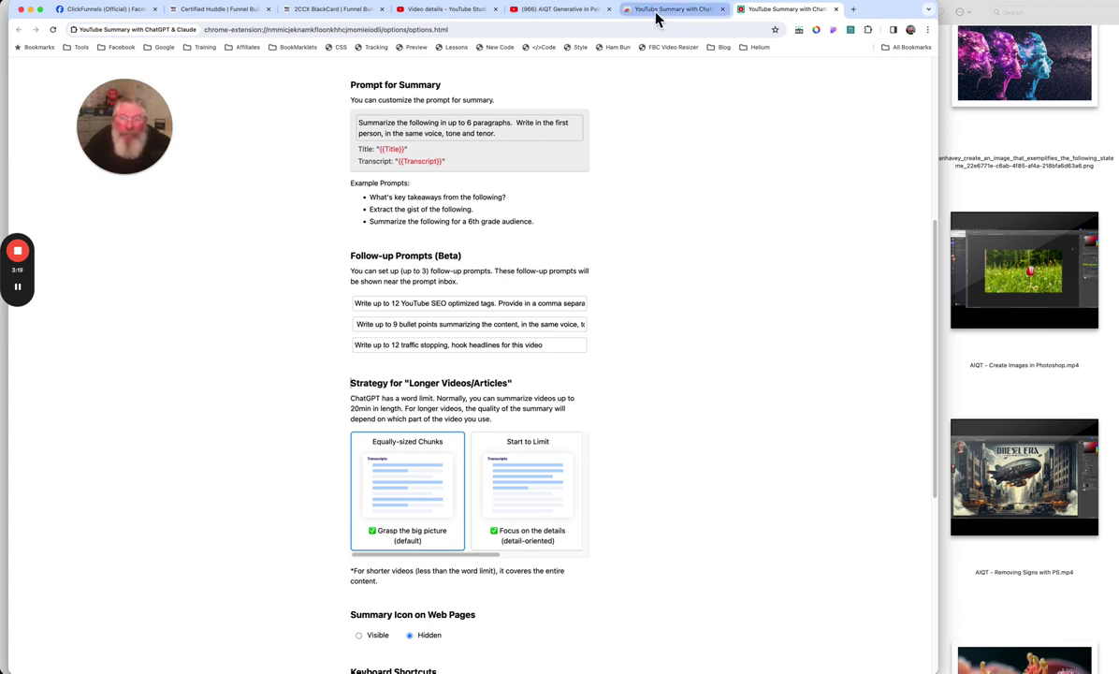
- Return to the video's watch page, generate its AI summary in Claude from the transcript, and review the response
left_click(562, 9)
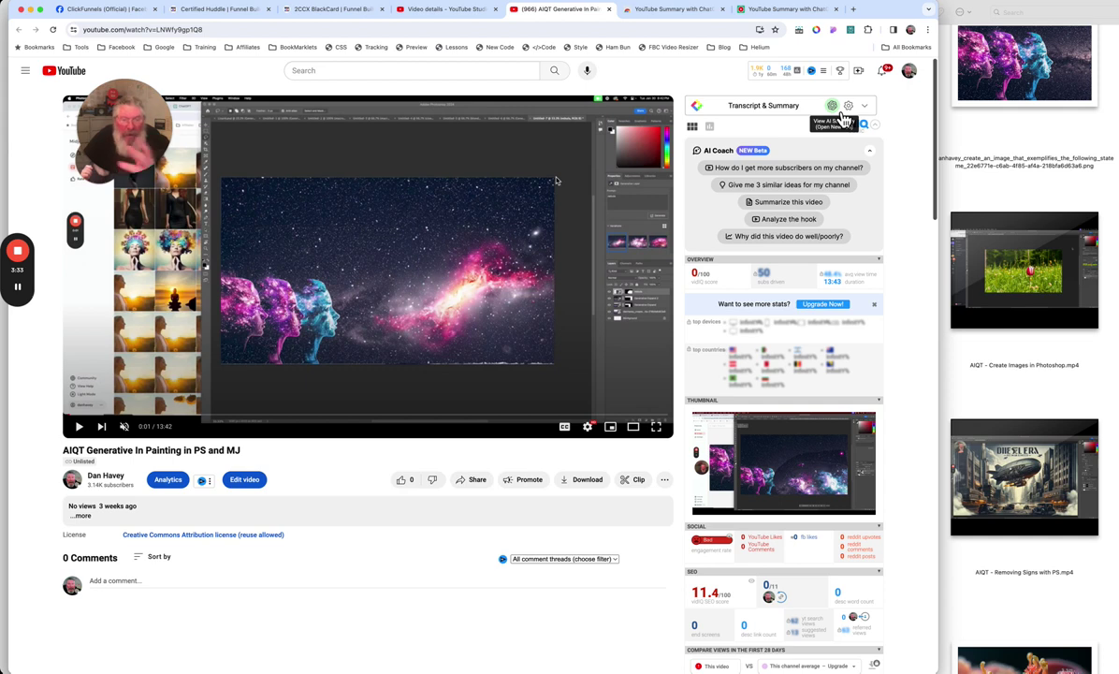
left_click(838, 112)
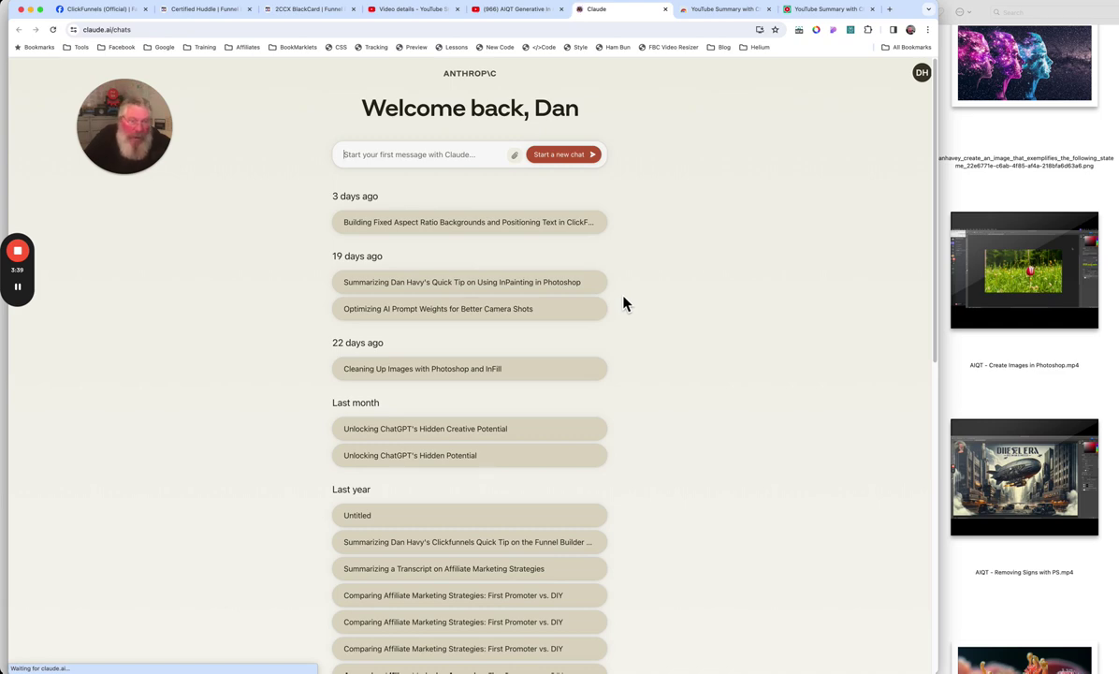
left_click(483, 221)
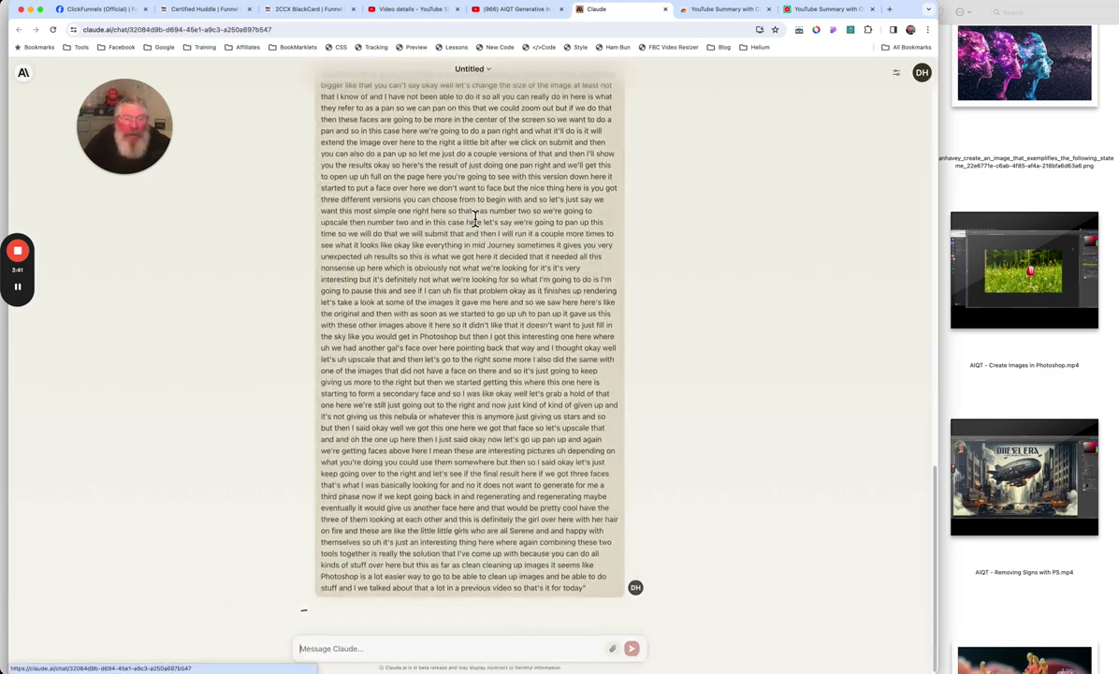
scroll(461, 286, "up", 15)
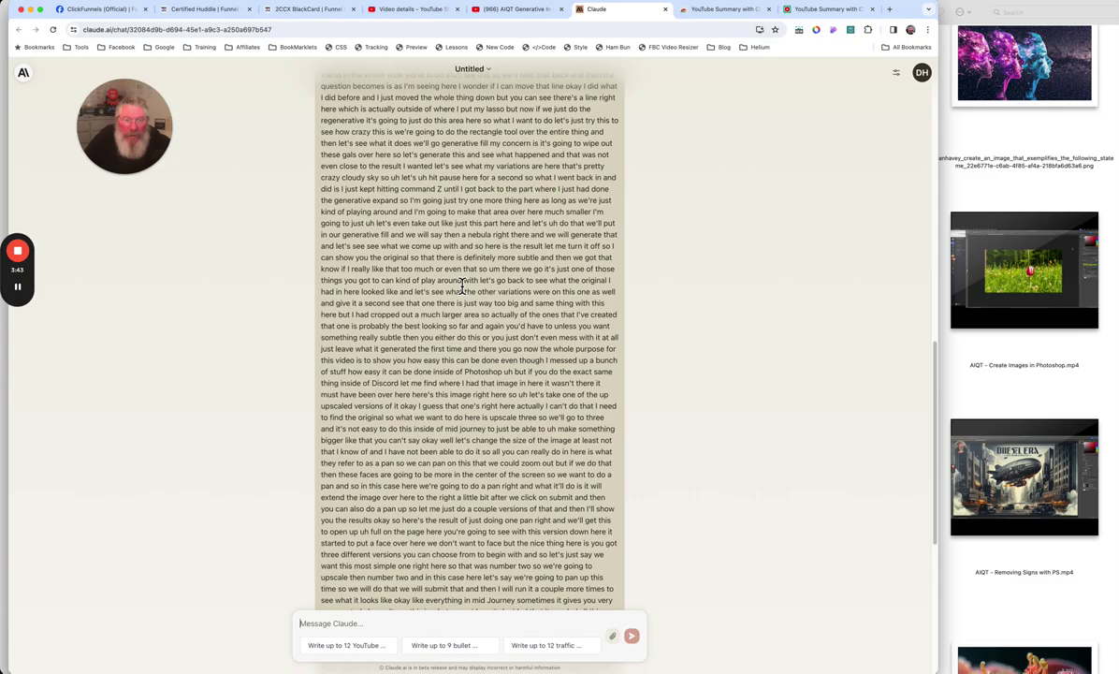
scroll(462, 285, "down", 5)
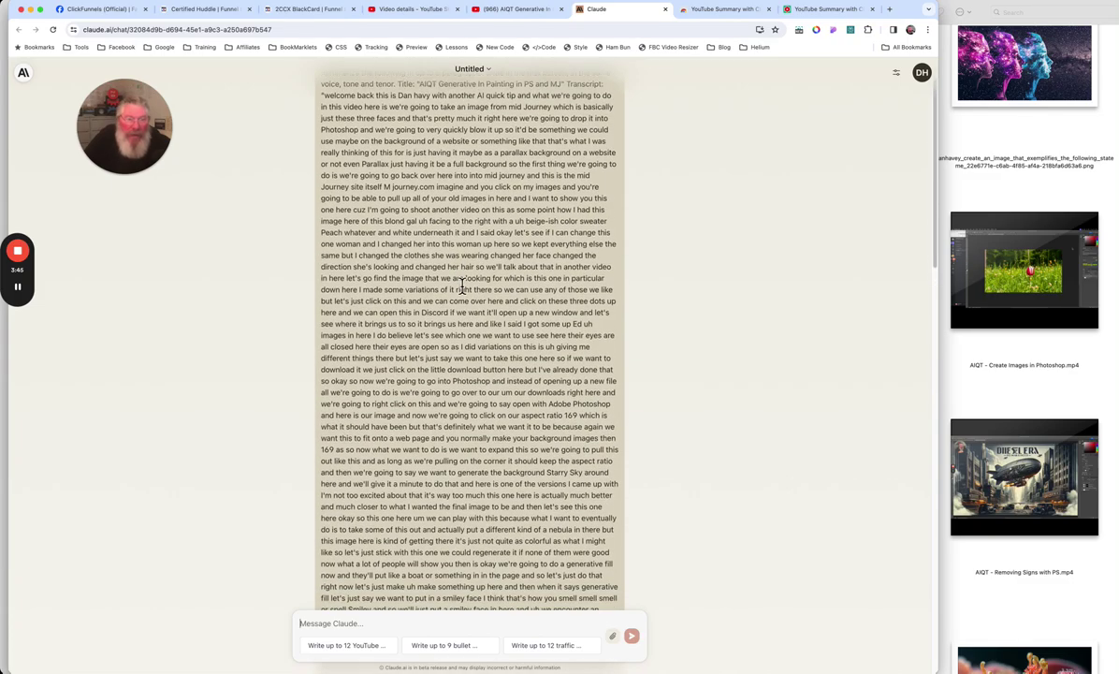
scroll(461, 285, "down", 10)
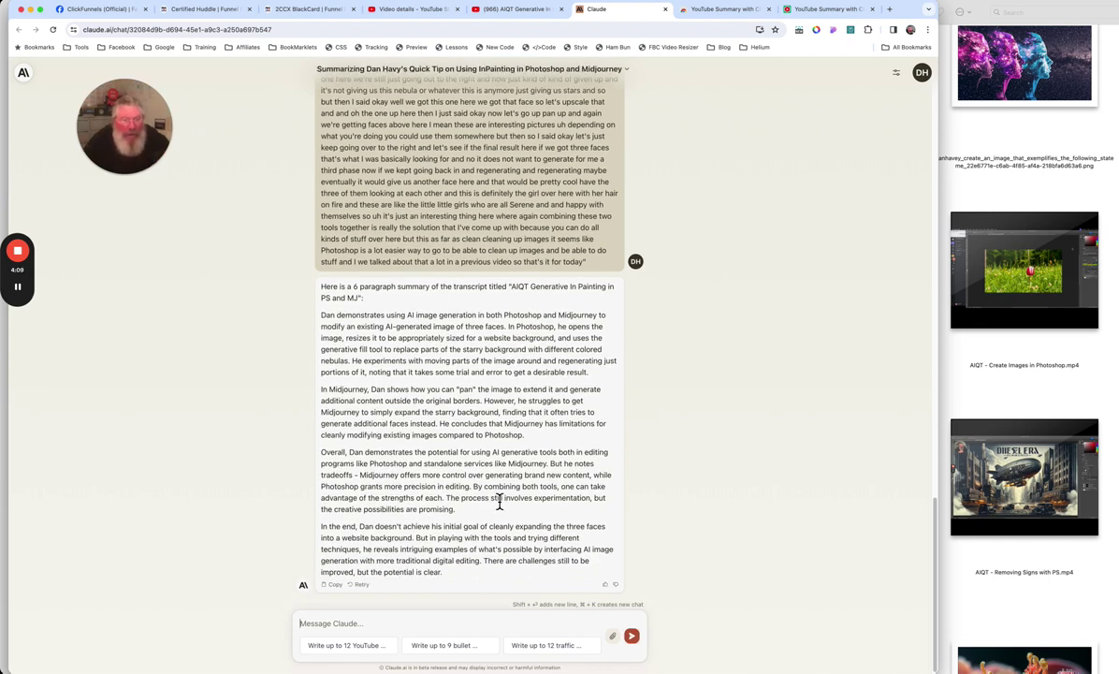
- Copy Claude's summary into the video's description in YouTube Studio and delete its introductory line with the blank line below
left_click(334, 587)
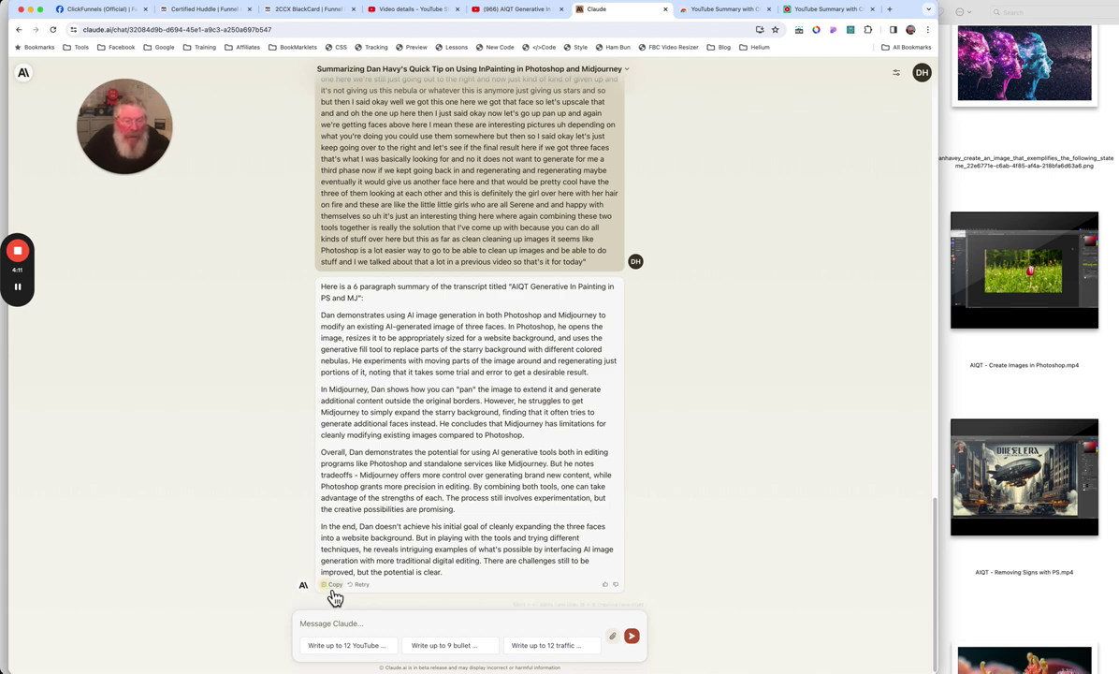
left_click(403, 9)
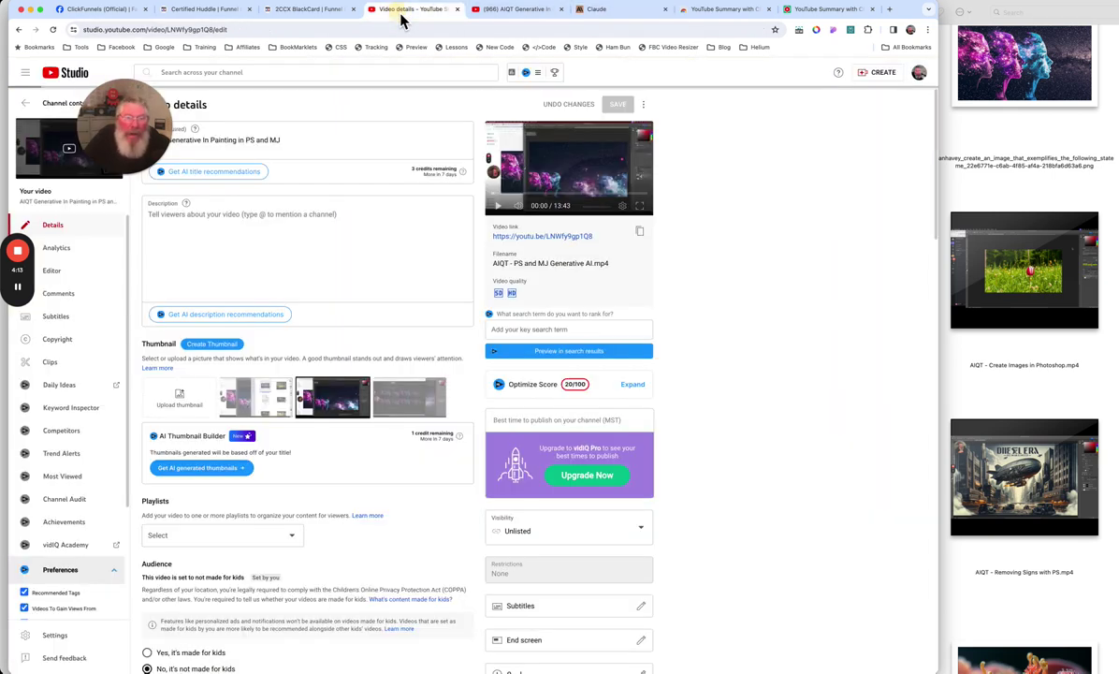
left_click(262, 218)
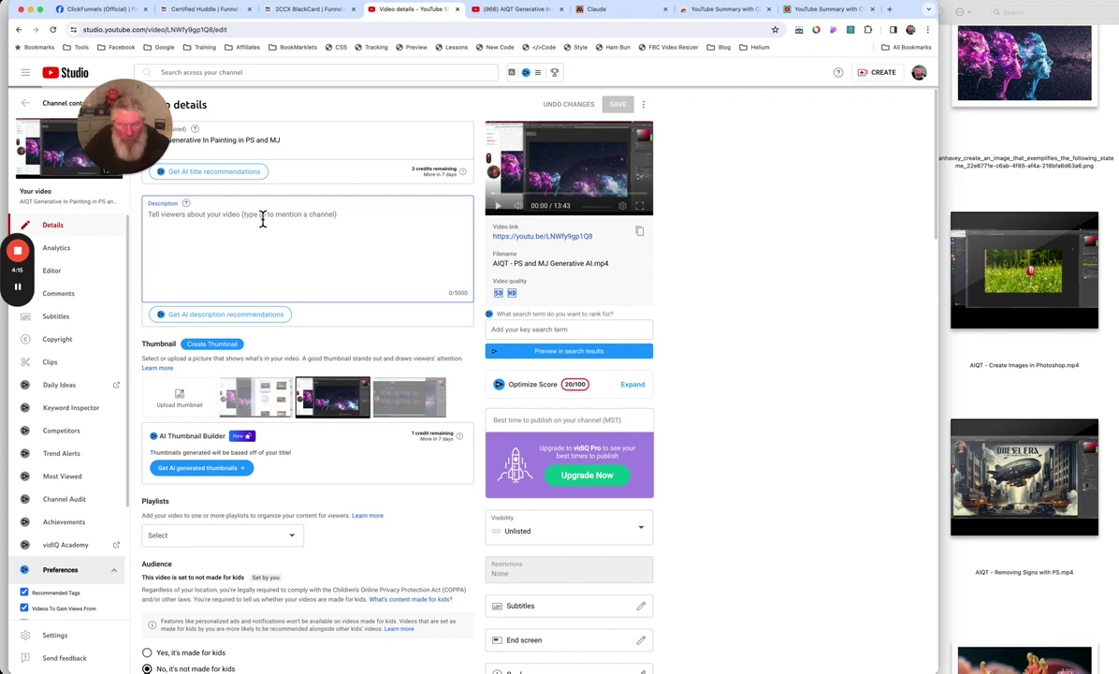
key("super+v")
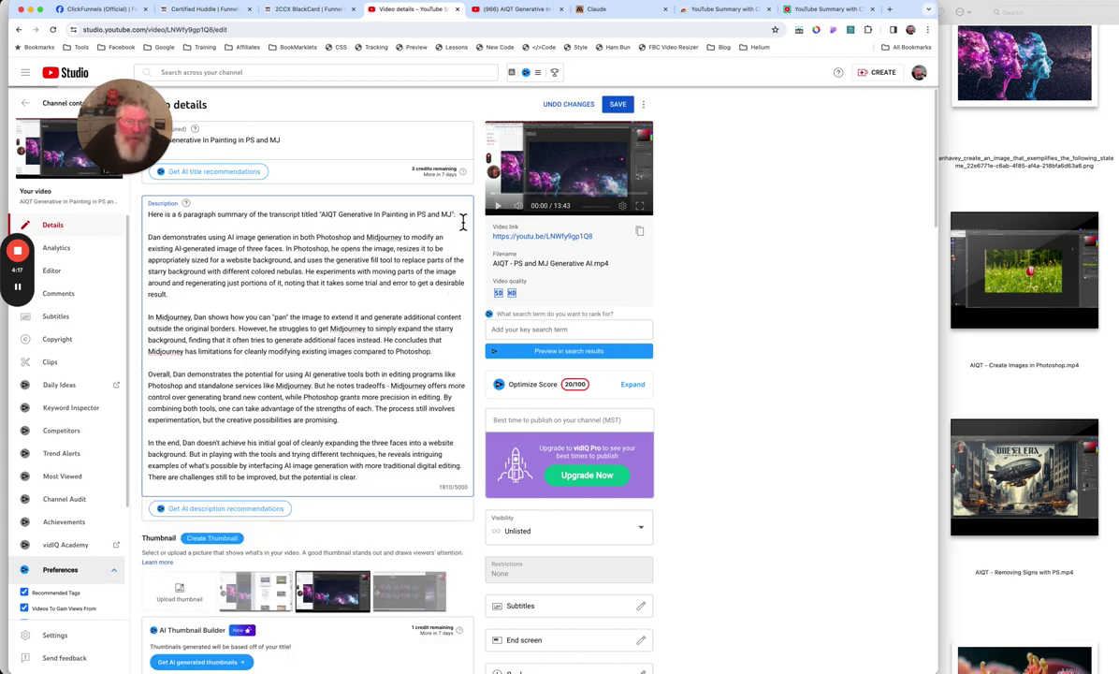
left_click_drag(451, 217, 150, 218)
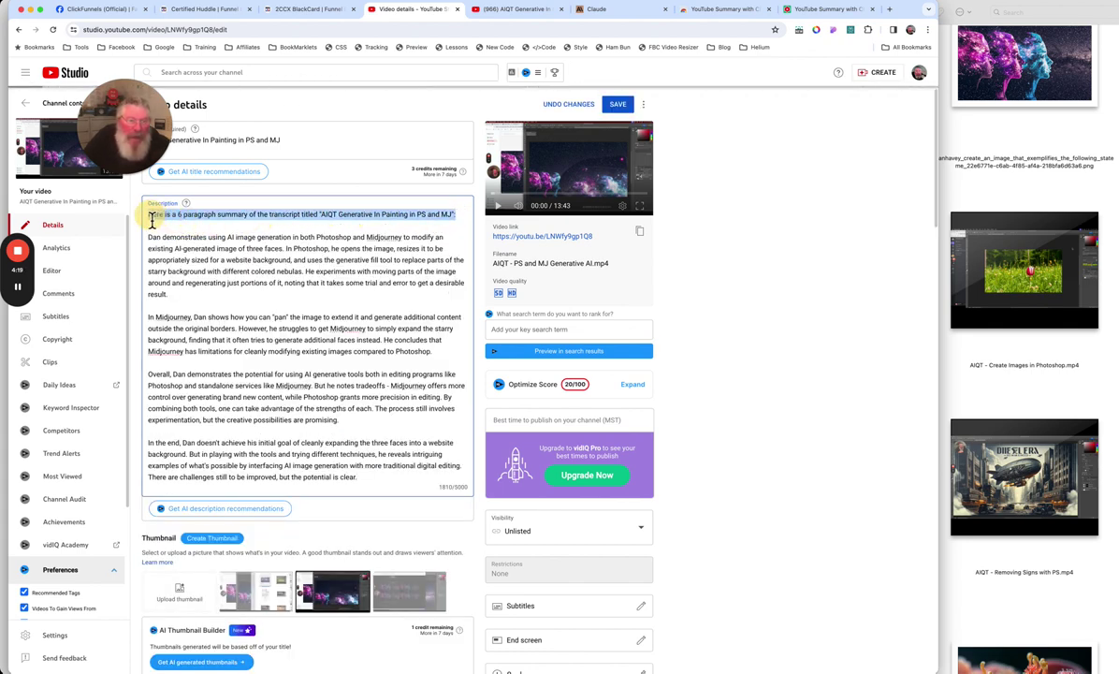
key("BackSpace")
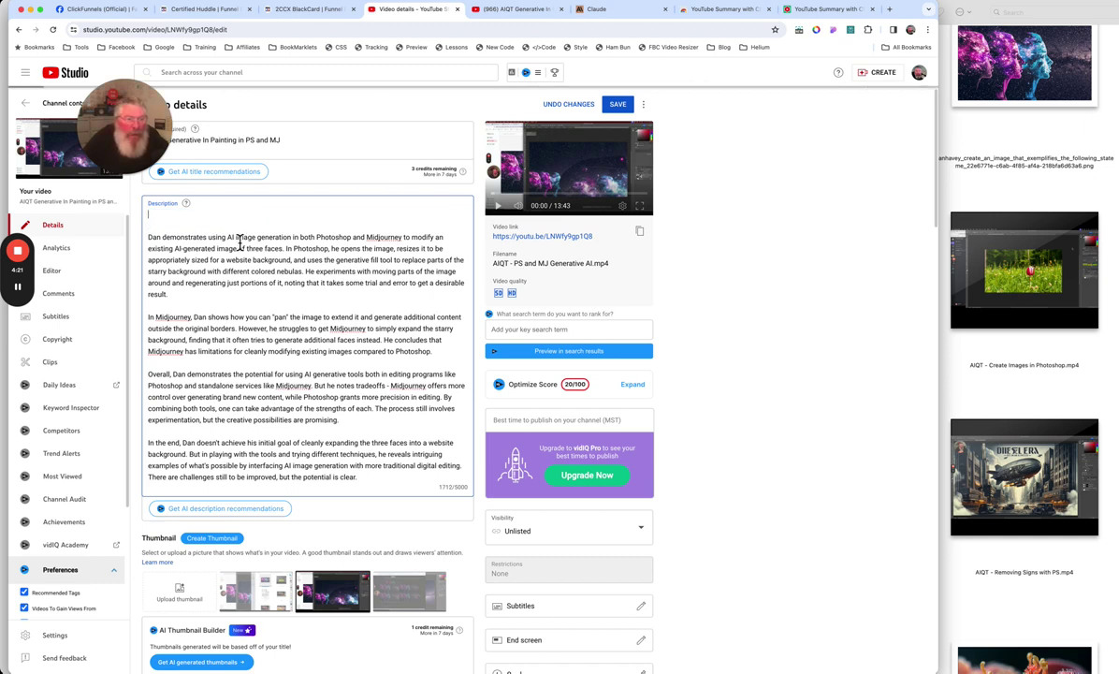
key("Delete")
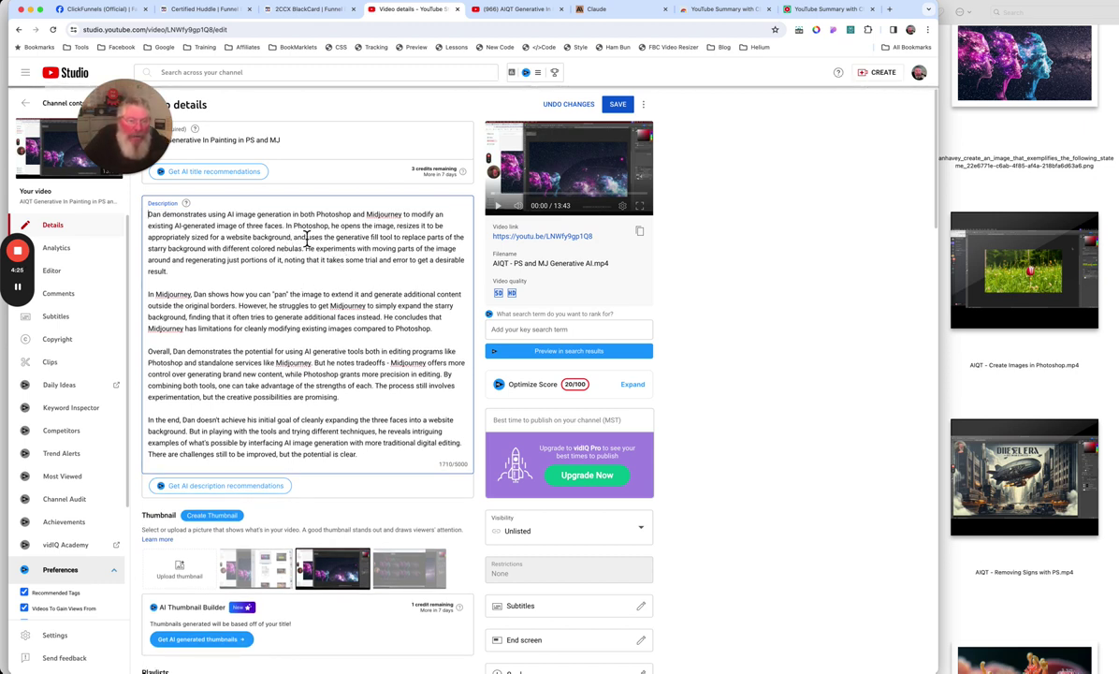
- Split the description's opening paragraph into three, separated by blank lines, starting new paragraphs at "In Photoshop" and "He experiments"
left_click(306, 249)
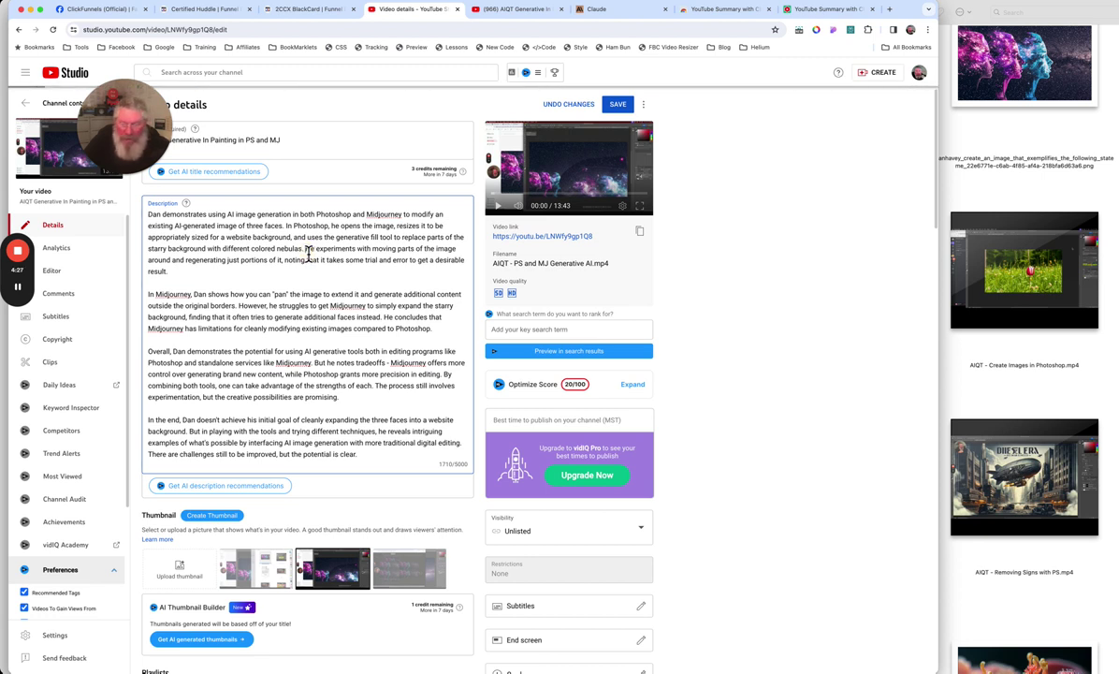
key("Return")
left_click(285, 227)
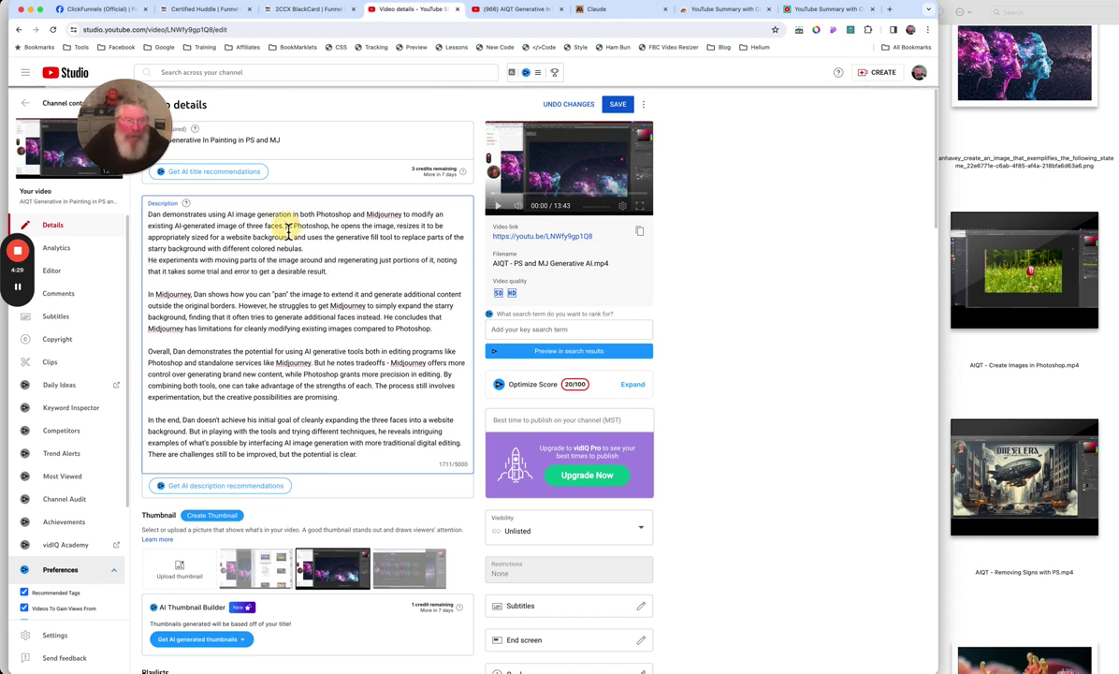
key("Return")
left_click(286, 225)
key("Return")
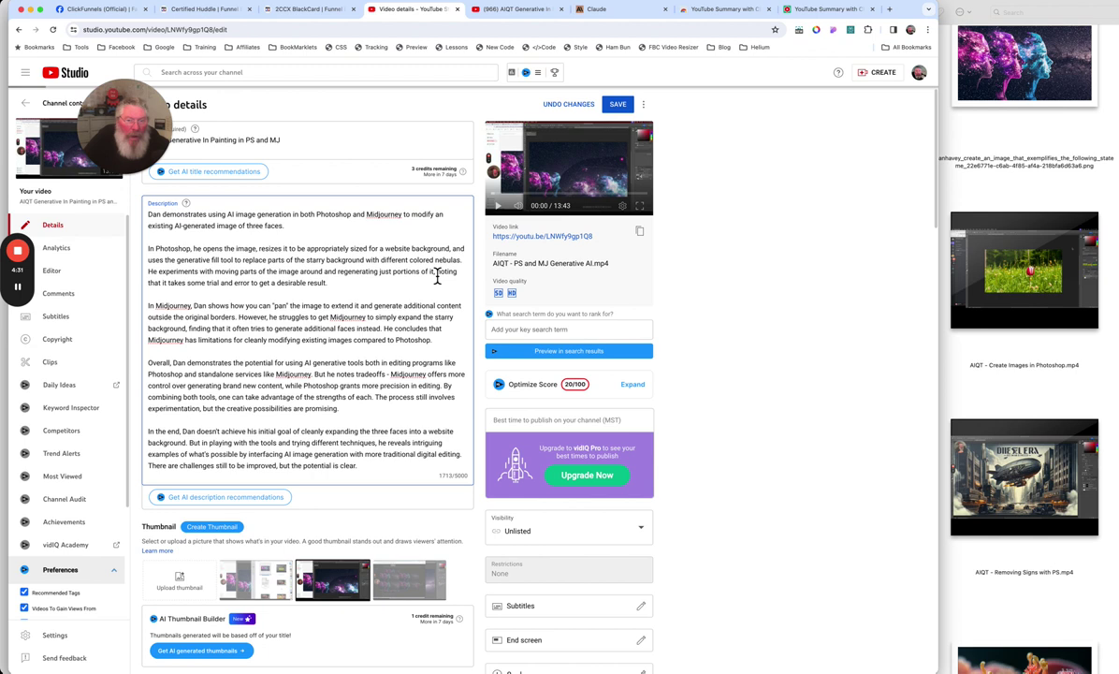
left_click(464, 261)
key("Return")
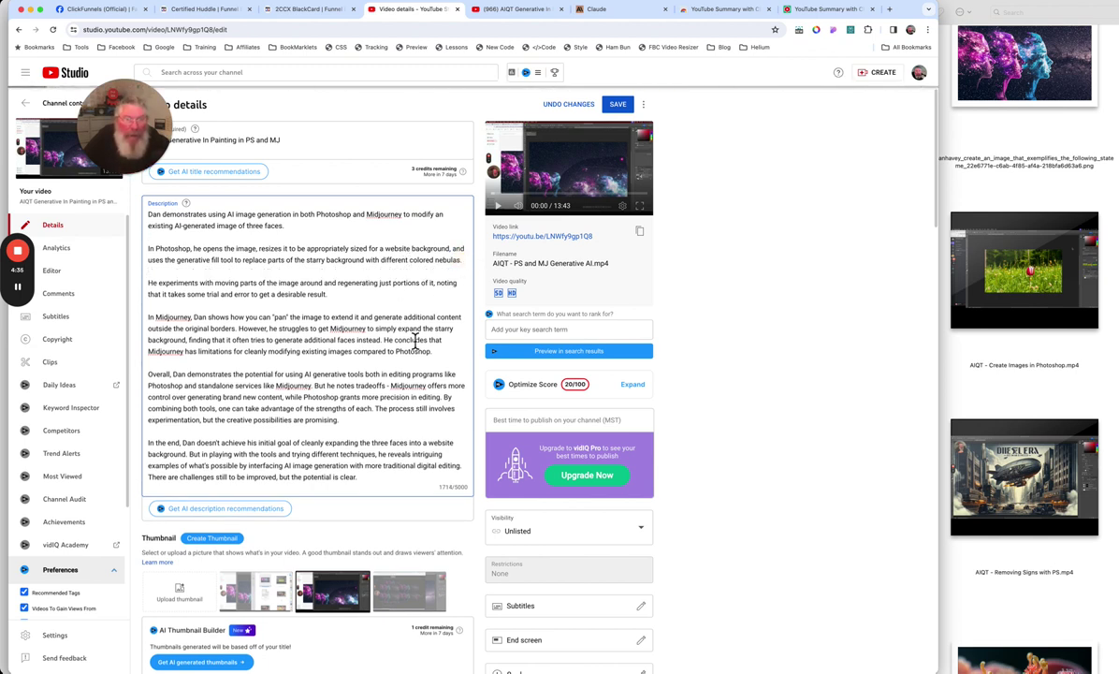
- Return to the Claude chat and run the follow-up prompt for up to 12 YouTube SEO optimized tags in comma separated format
left_click(595, 11)
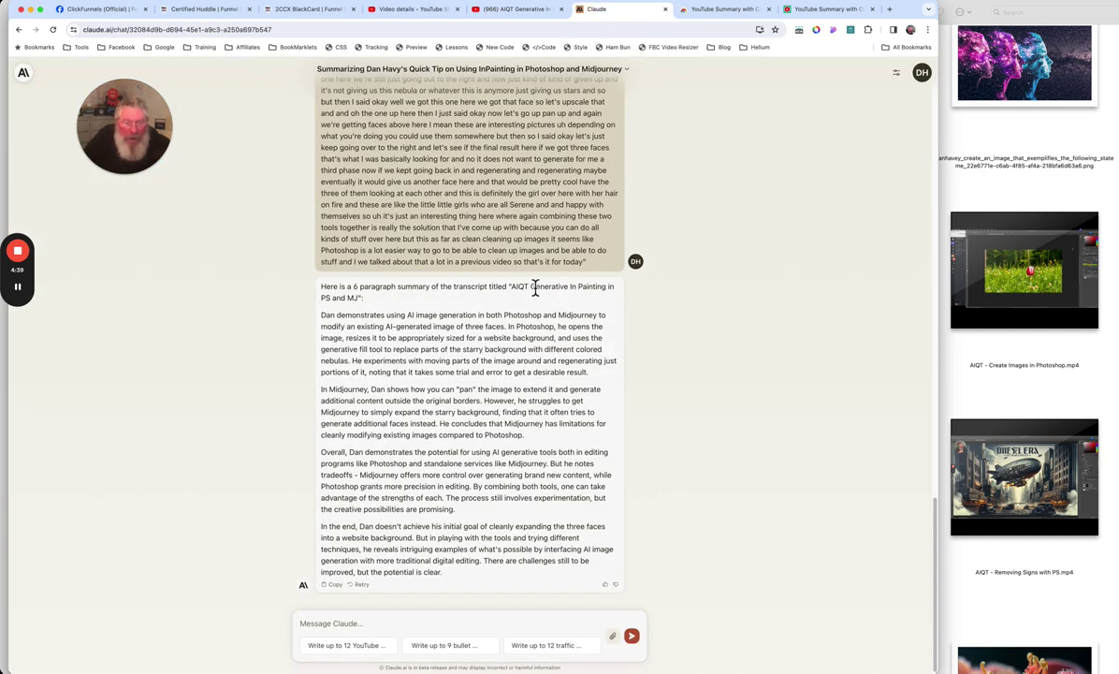
left_click(339, 646)
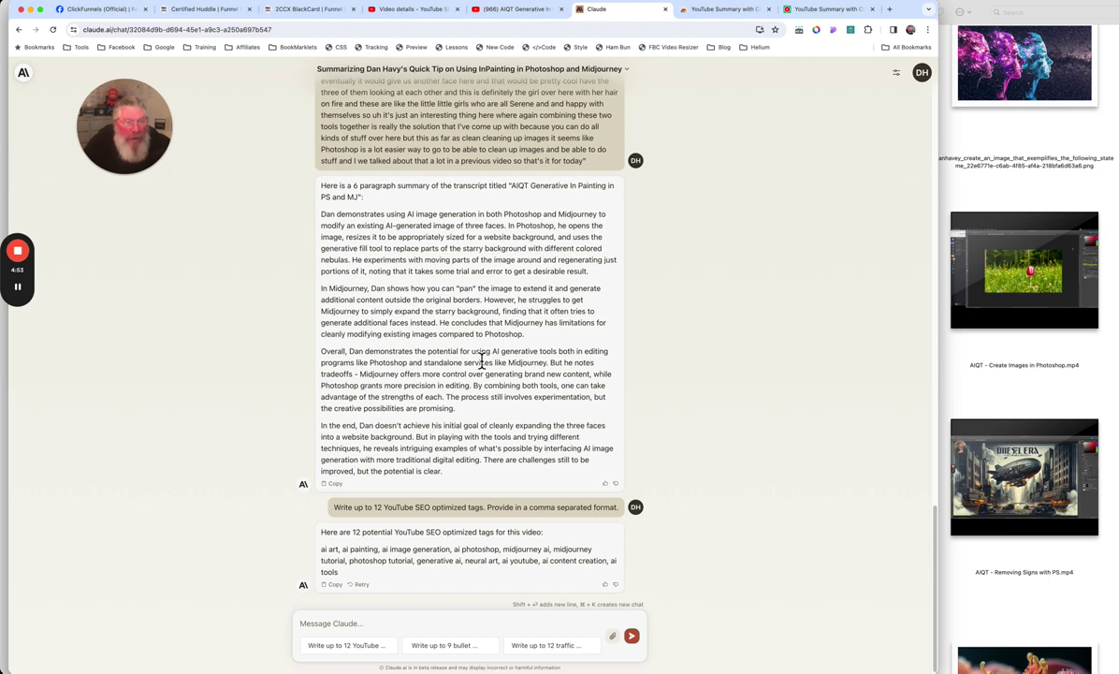
- Copy Claude's tag list and paste it into the video's tags in YouTube Studio, replacing all existing tags
left_click(333, 587)
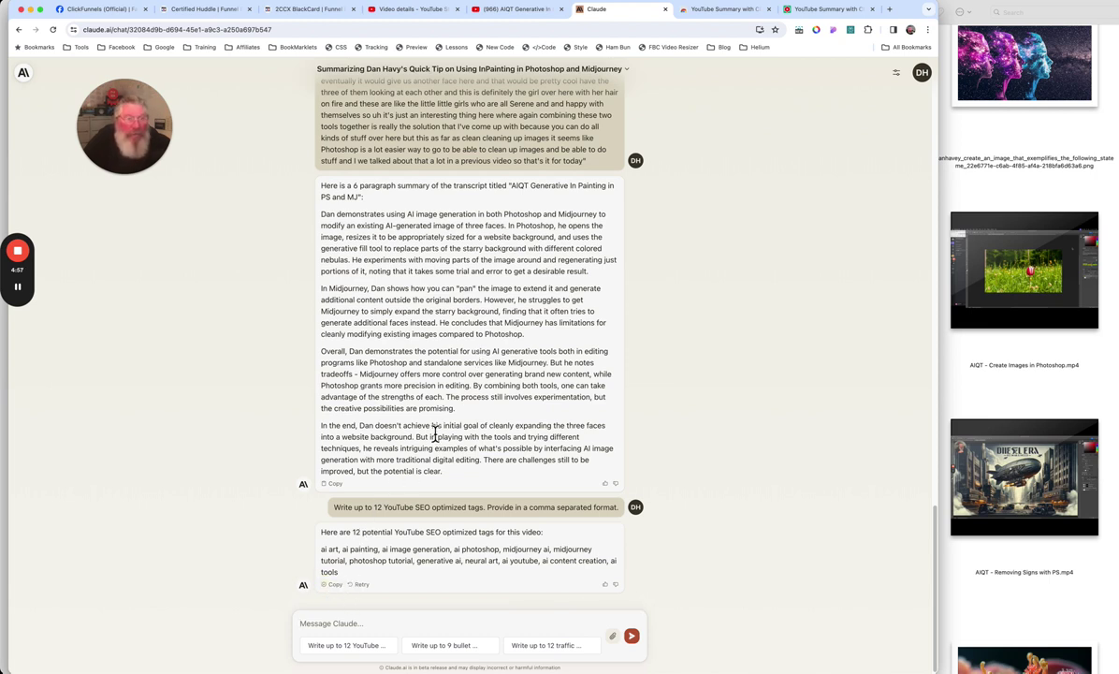
left_click(414, 9)
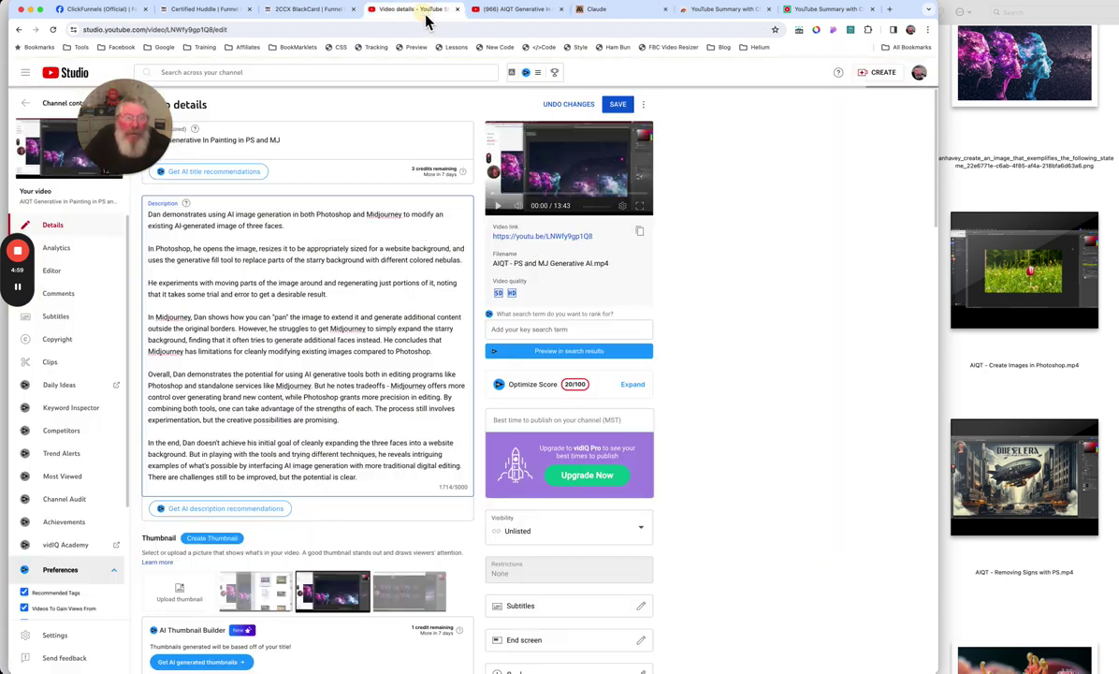
scroll(411, 375, "down", 10)
scroll(414, 421, "down", 5)
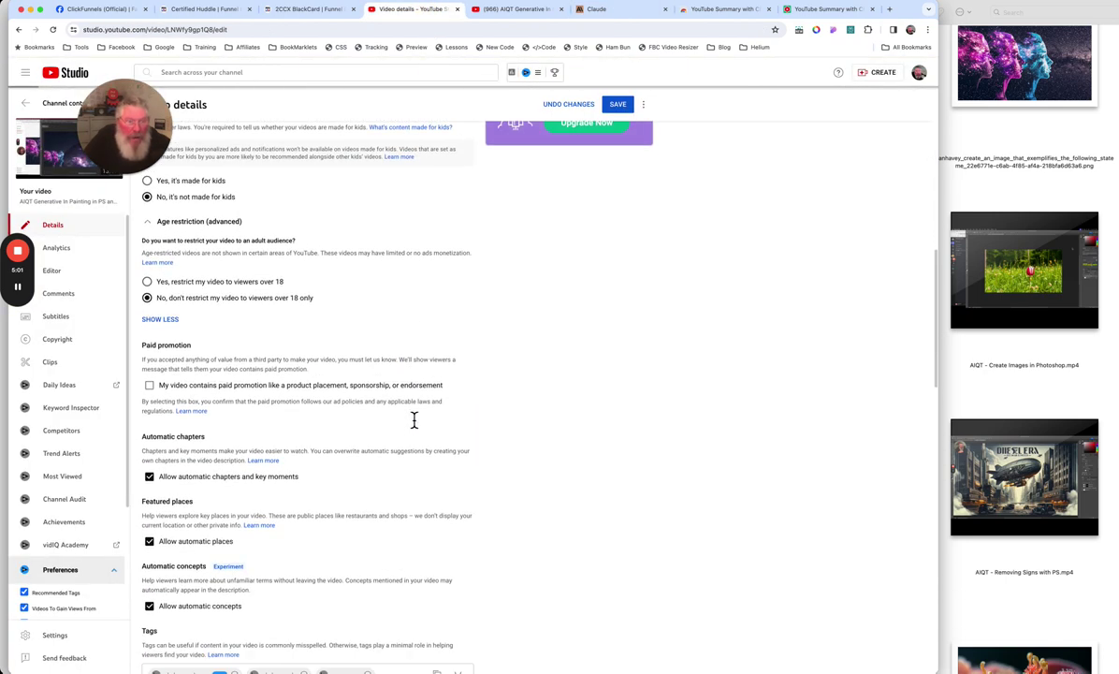
scroll(417, 426, "down", 1)
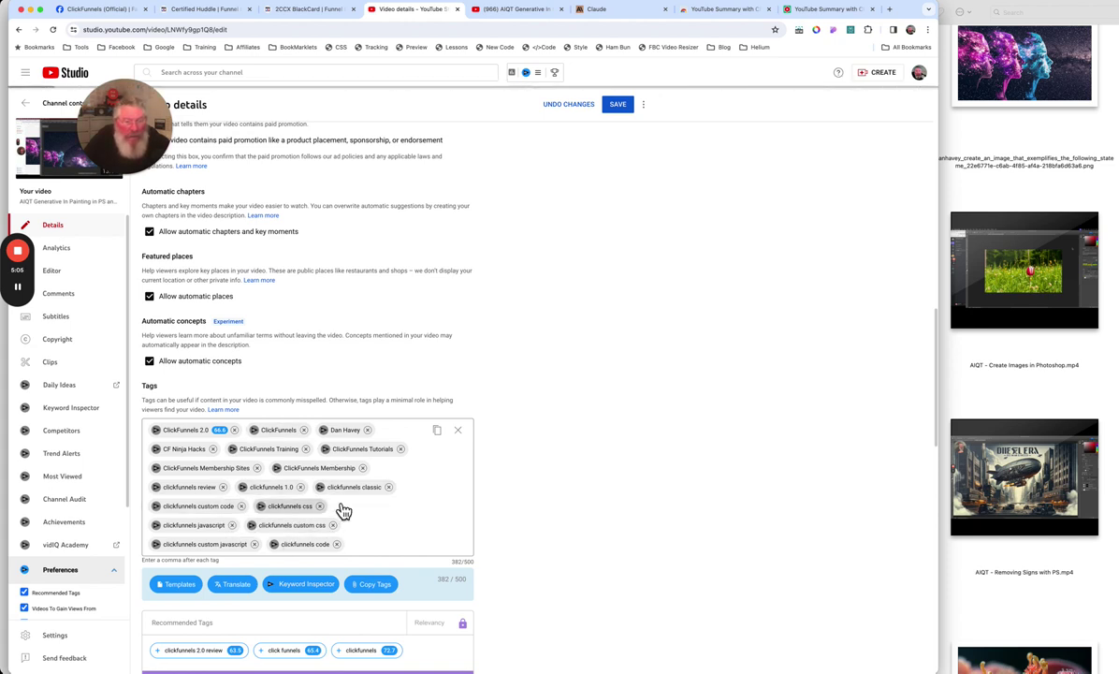
left_click(459, 431)
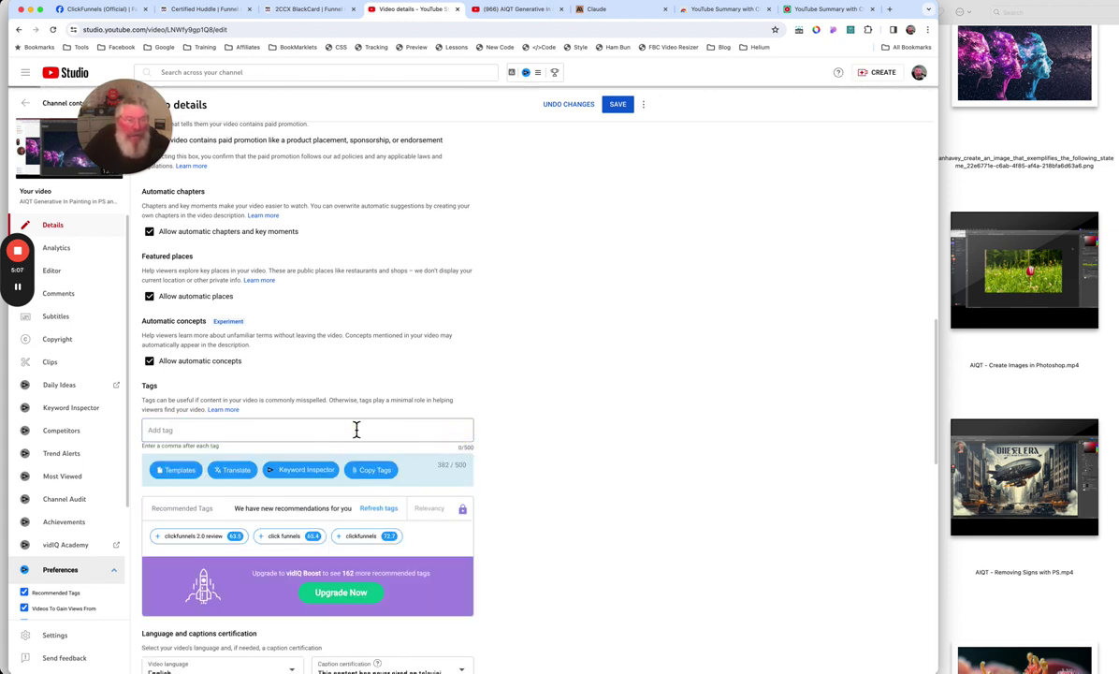
key("super+v")
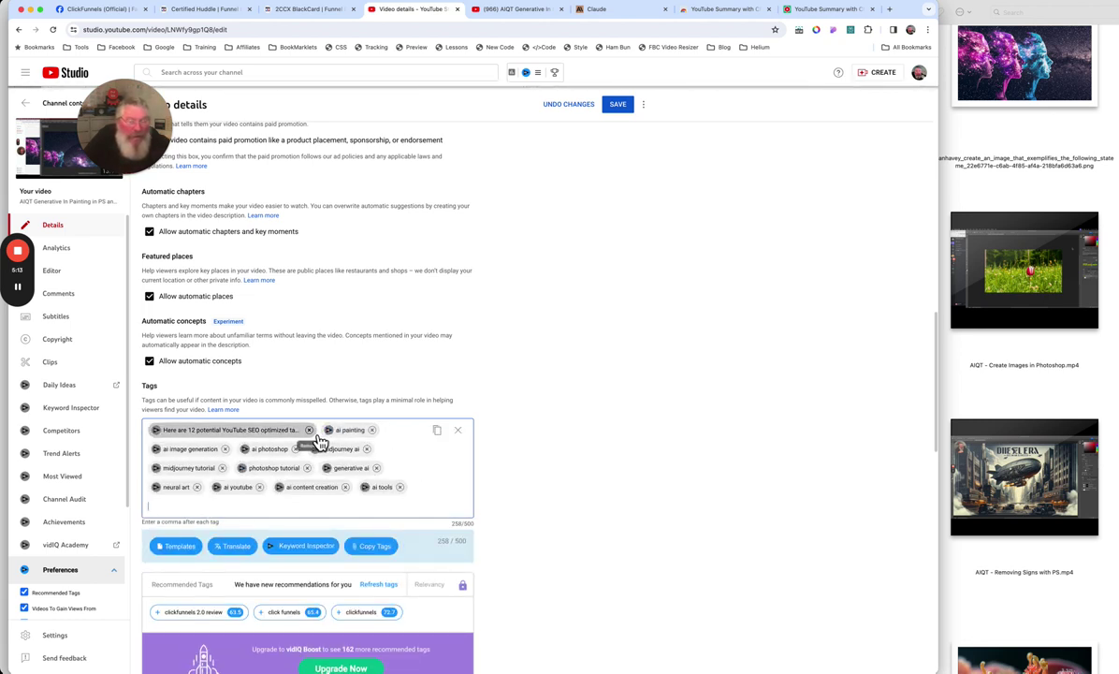
- Remove the tag starting with "Here are 12 potential YouTube SEO optimized" and add the tag "clickfunnels"
left_click(315, 434)
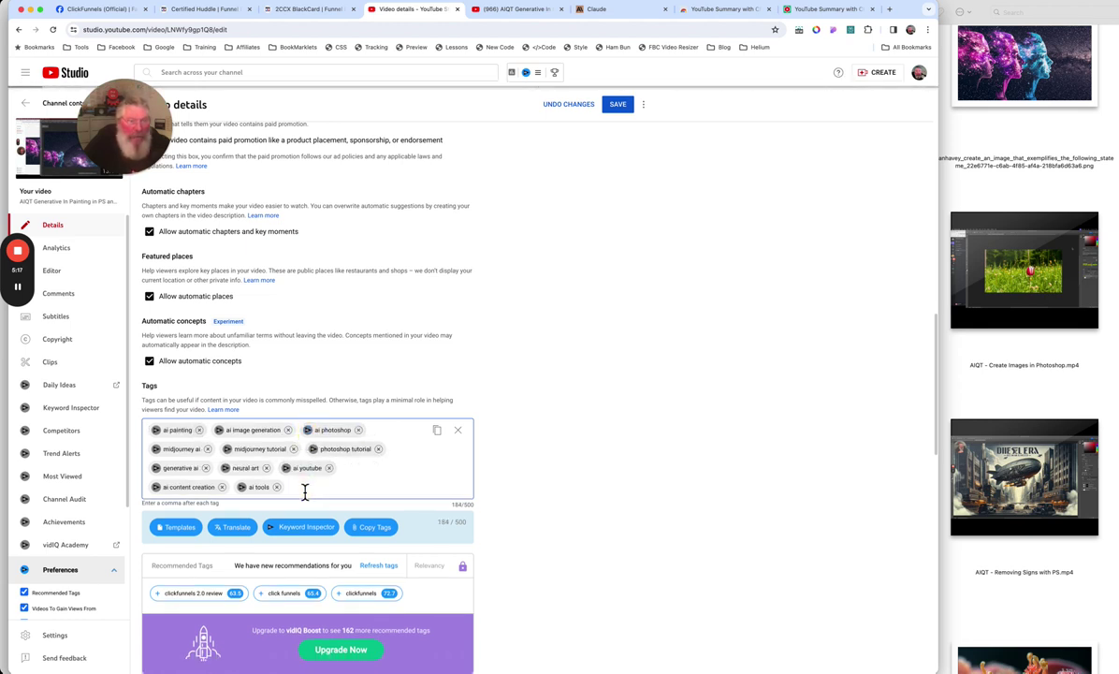
type("click")
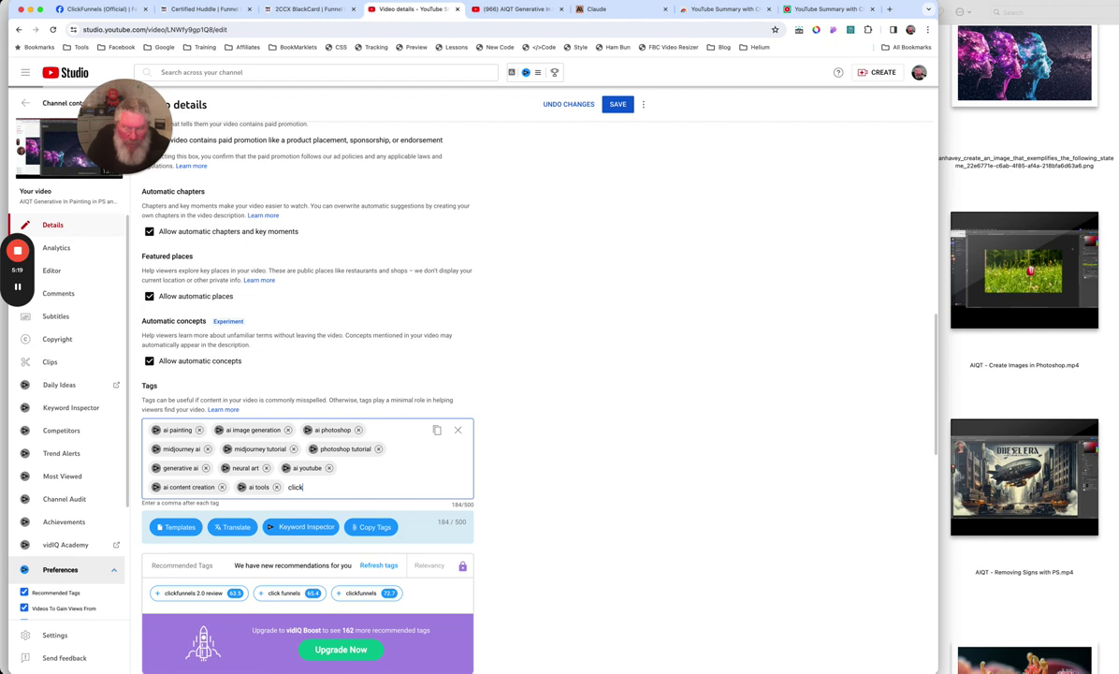
type("funnels")
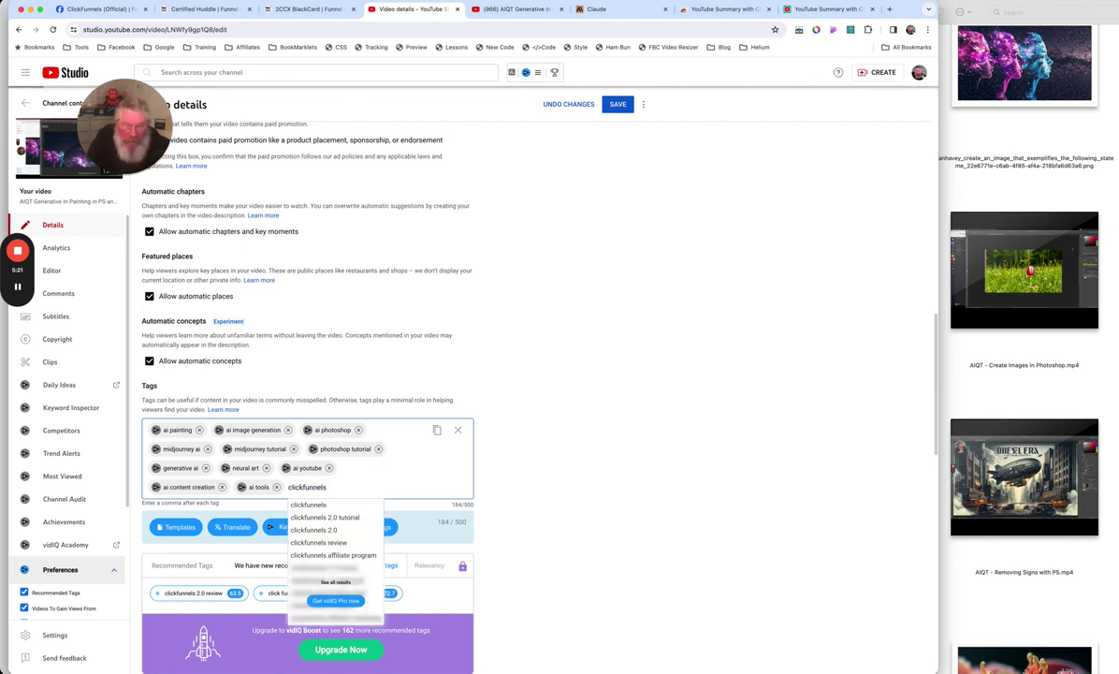
key("Return")
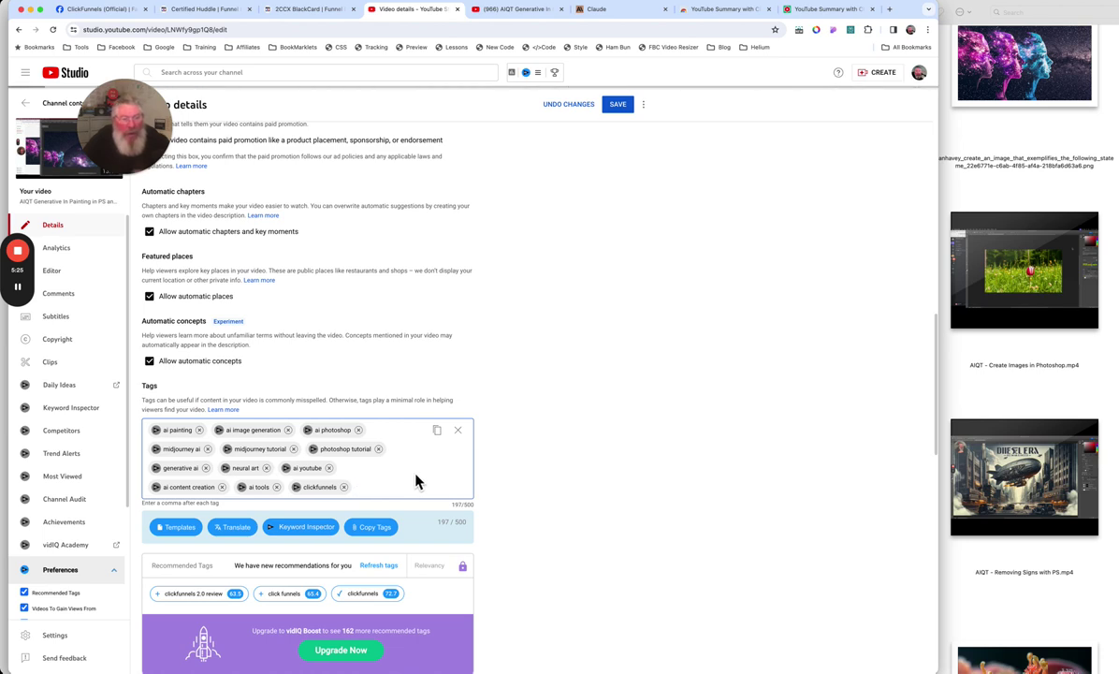
- Return to the Claude chat and run the follow-up prompt for up to 9 bullet points summarizing the content in the same voice, tone and tenor
left_click(596, 9)
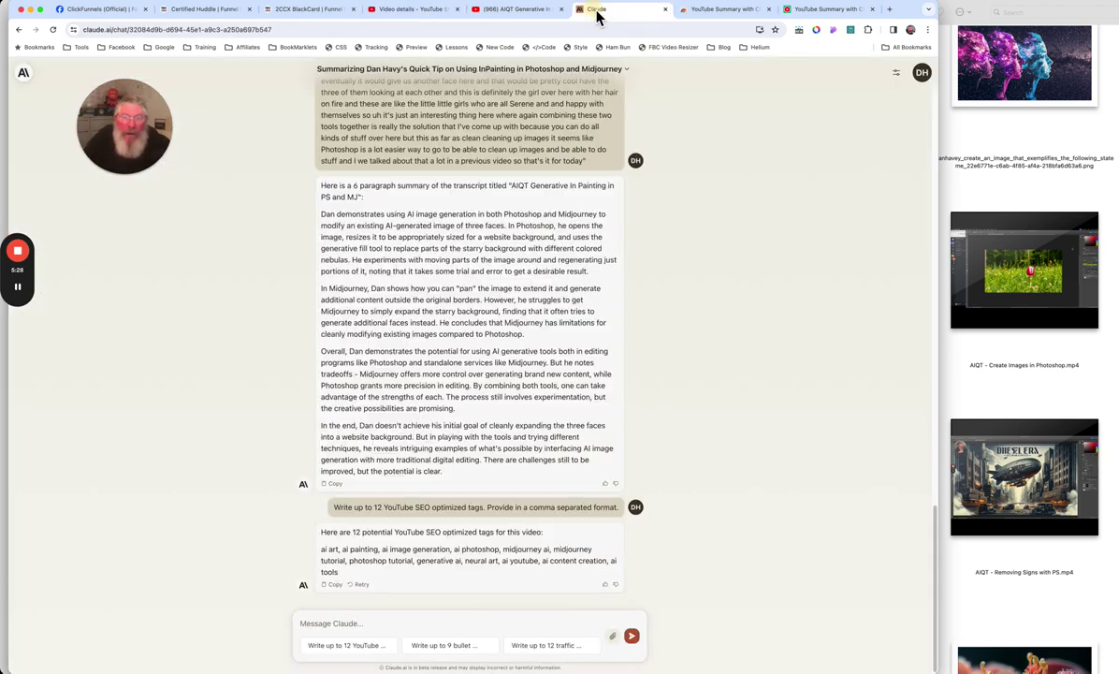
left_click(467, 645)
key("Return")
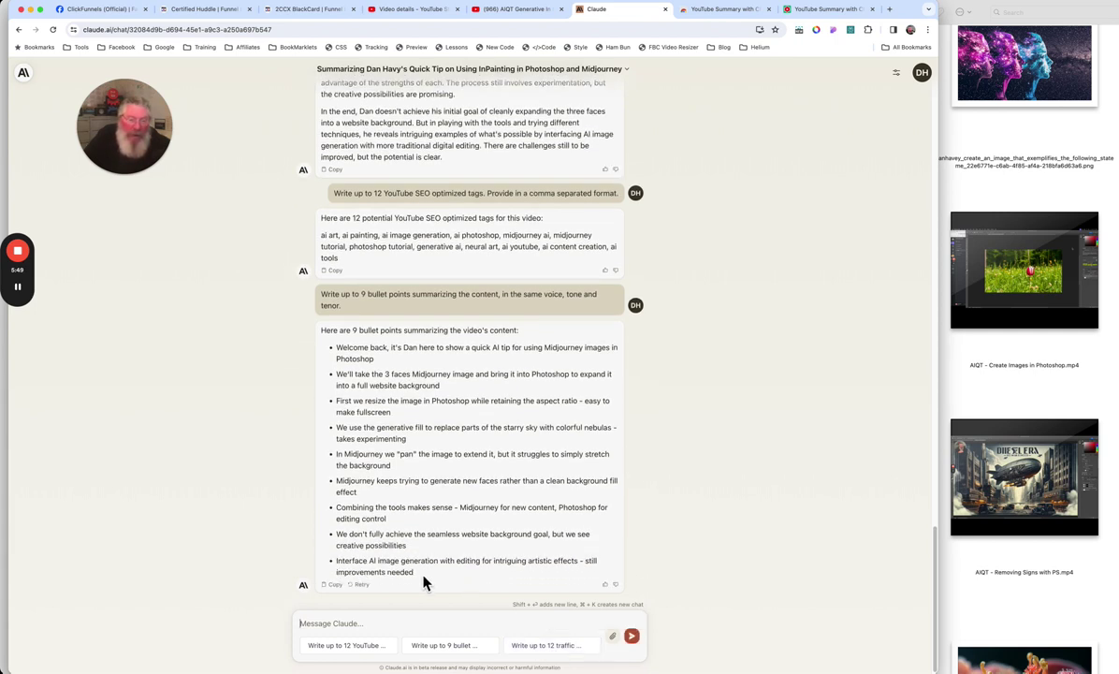
- Copy only the selected text of Claude's nine bullets to the end of the YouTube Studio description and add a blank line after it
left_click_drag(423, 582, 341, 361)
key("super+c")
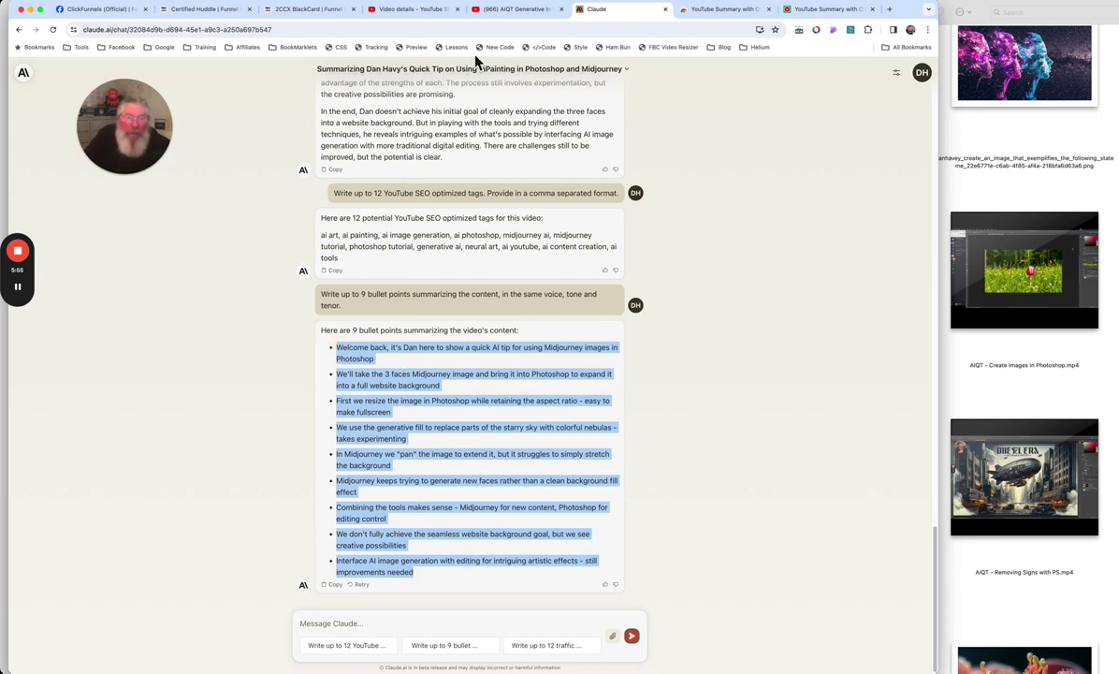
left_click(412, 9)
scroll(333, 391, "up", 10)
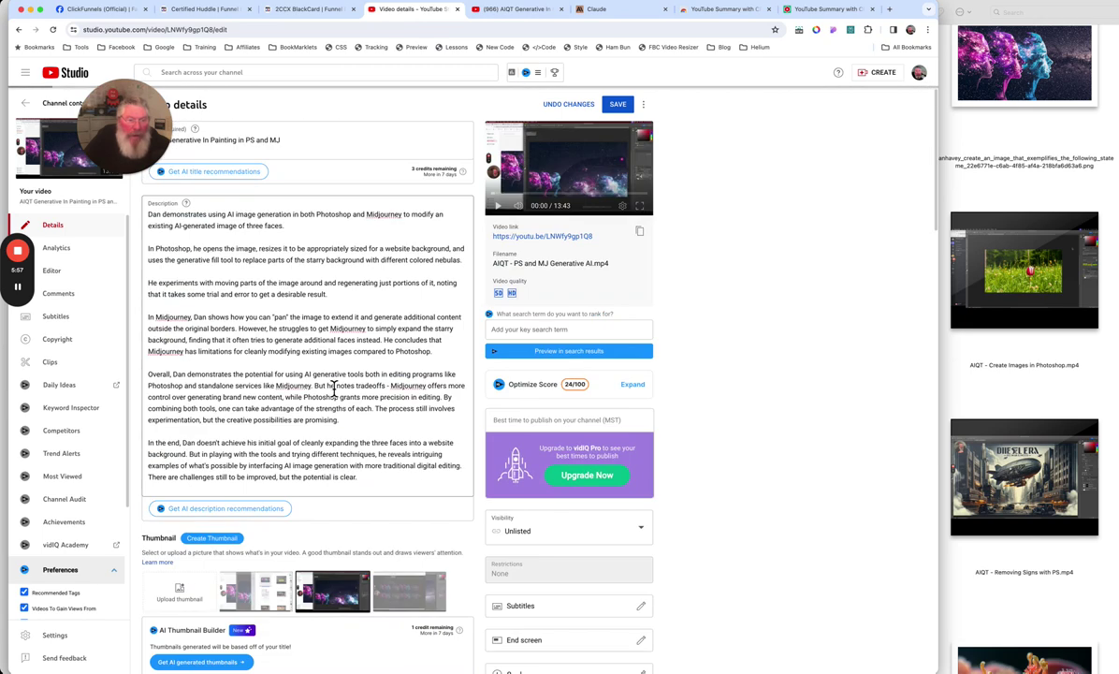
left_click(370, 480)
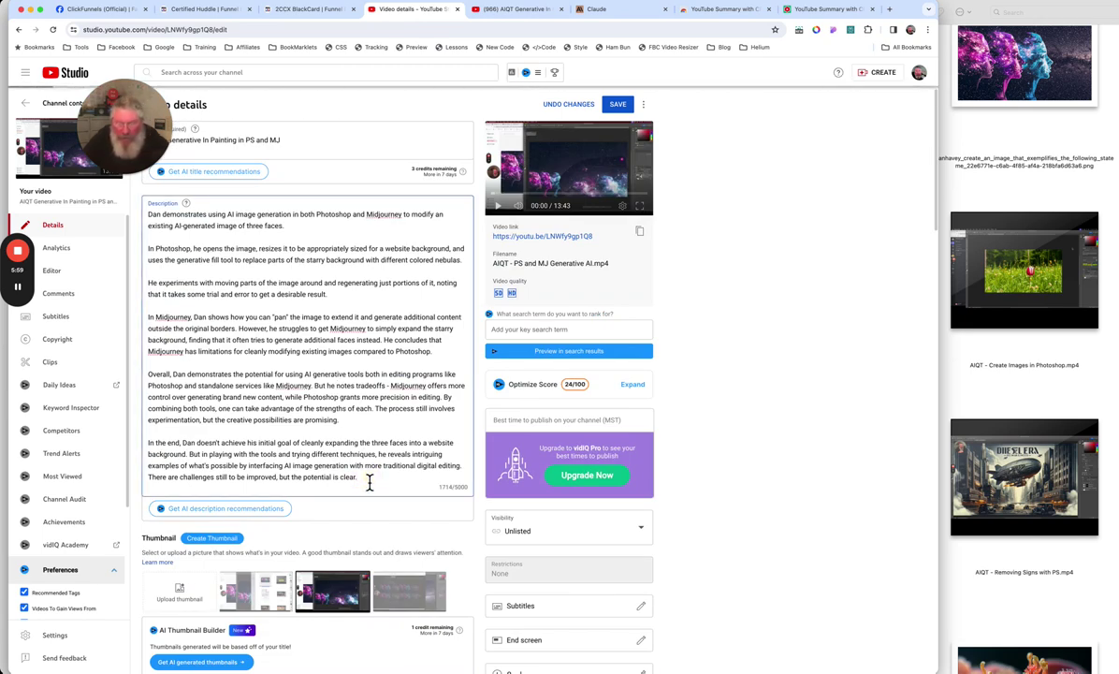
key("super+v")
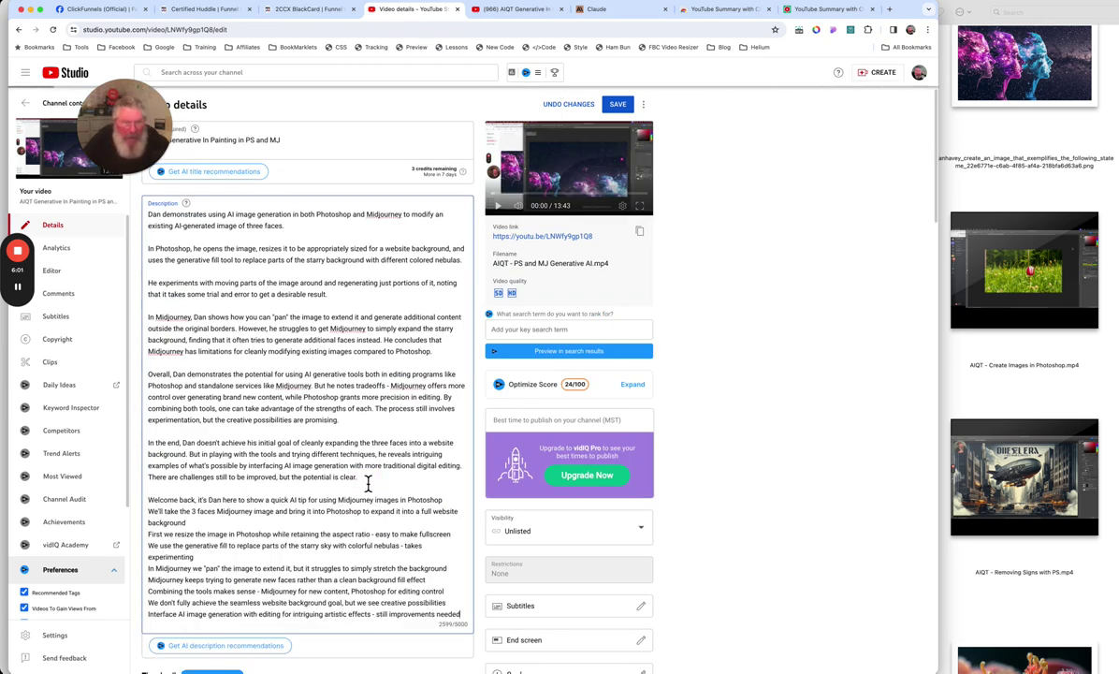
scroll(367, 483, "down", 5)
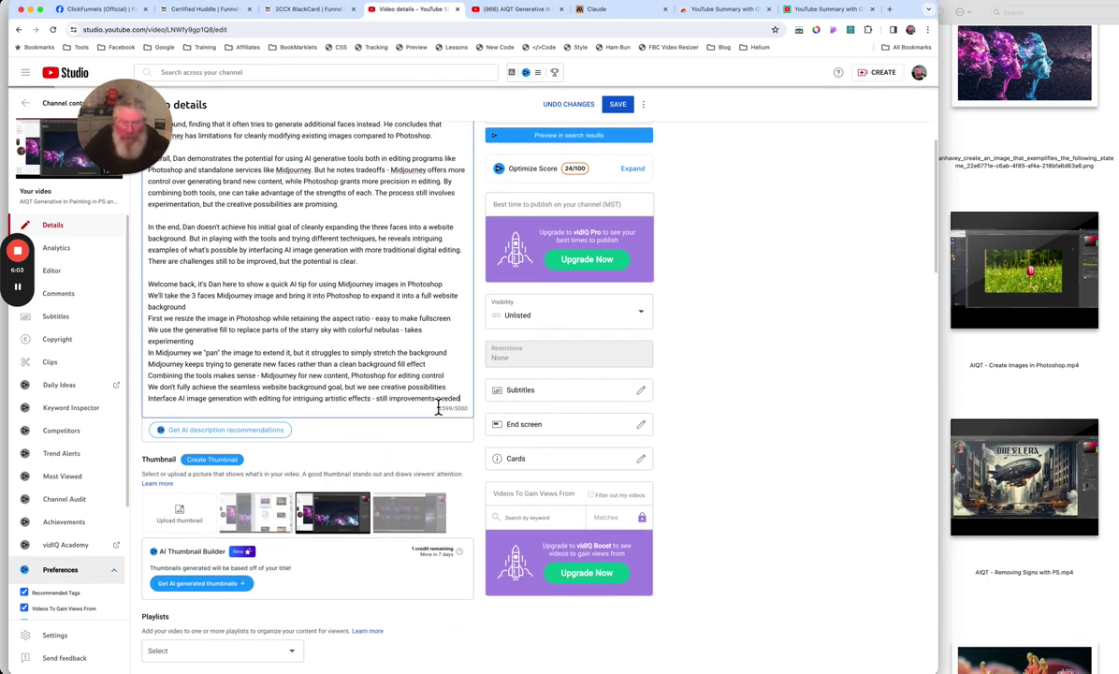
key("Return")
key("Return")
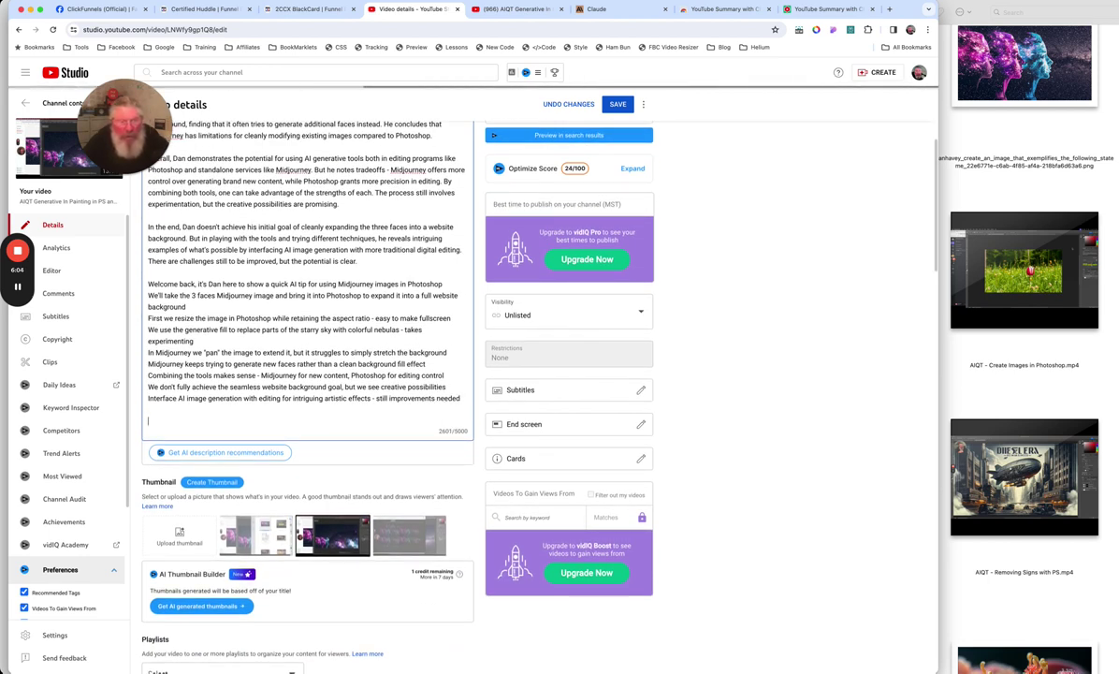
- Copy Claude's complete bullet-point response, including its bullet formatting, to the end of the video's description in YouTube Studio
left_click(590, 11)
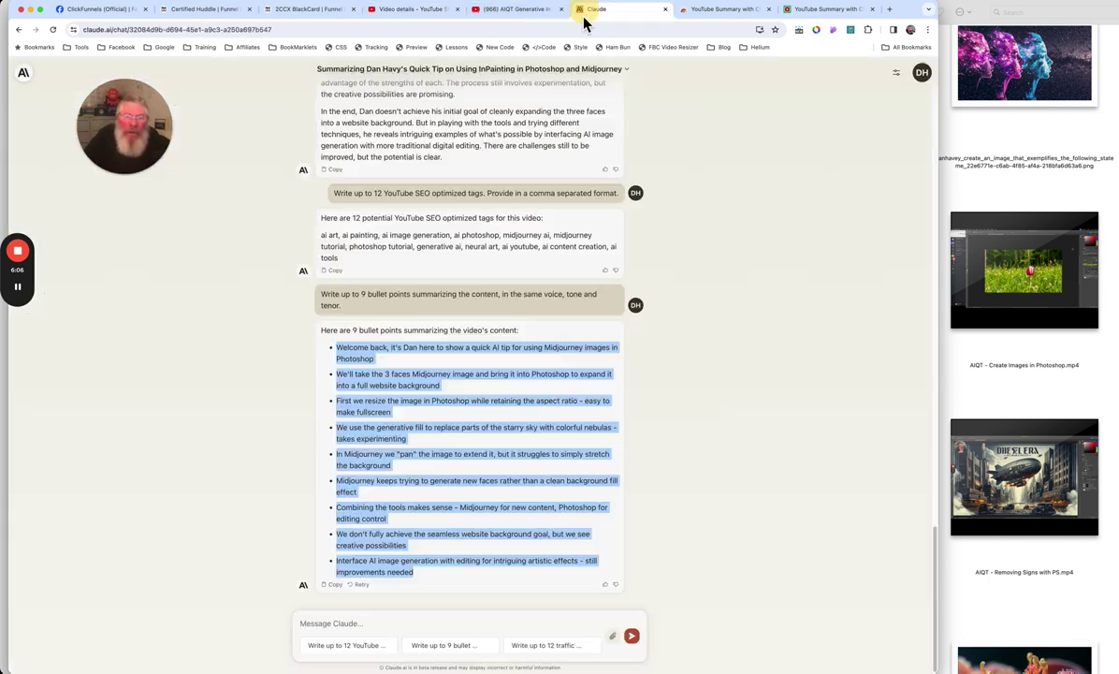
left_click(336, 587)
left_click(423, 13)
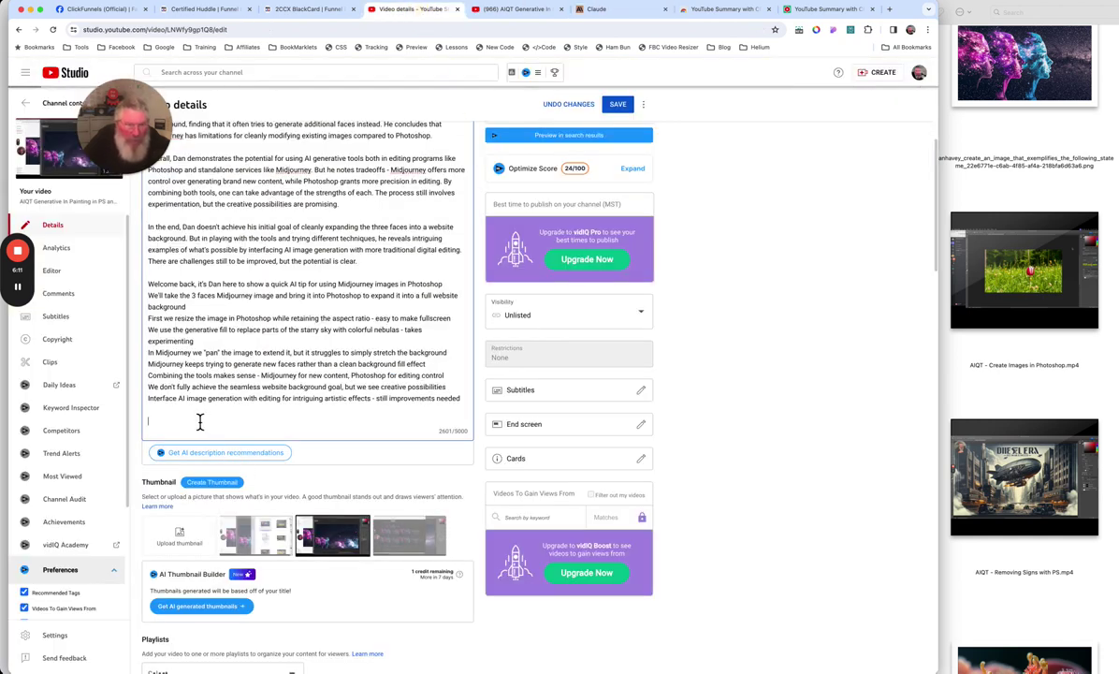
key("super+v")
scroll(253, 402, "up", 1)
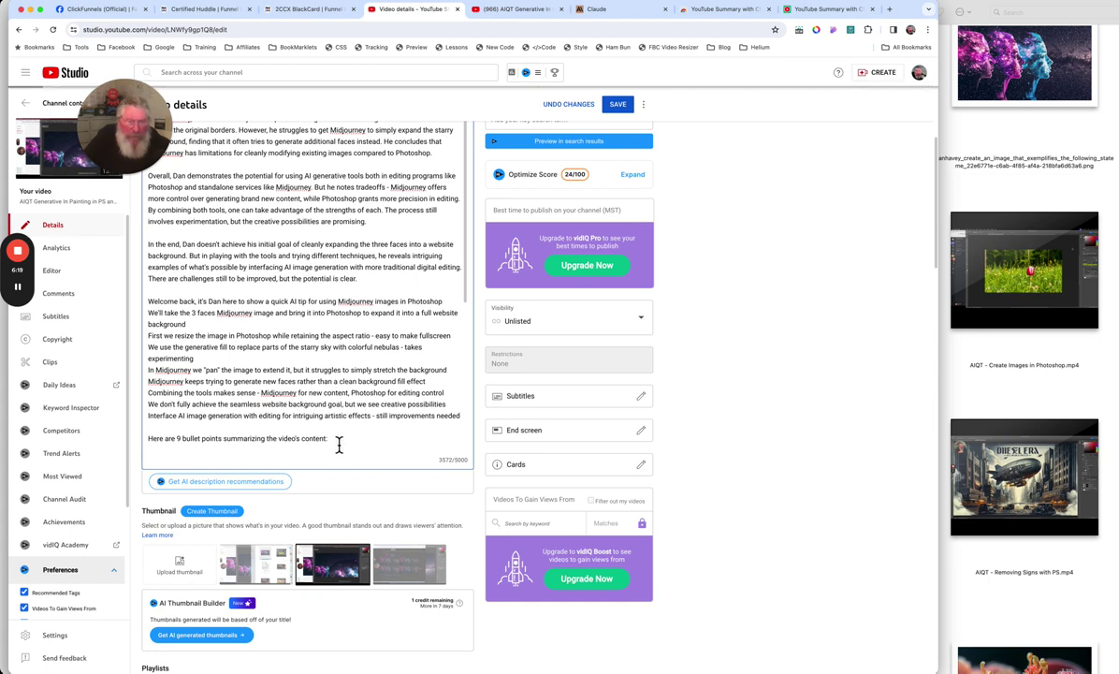
scroll(336, 444, "down", 4)
scroll(340, 440, "down", 2)
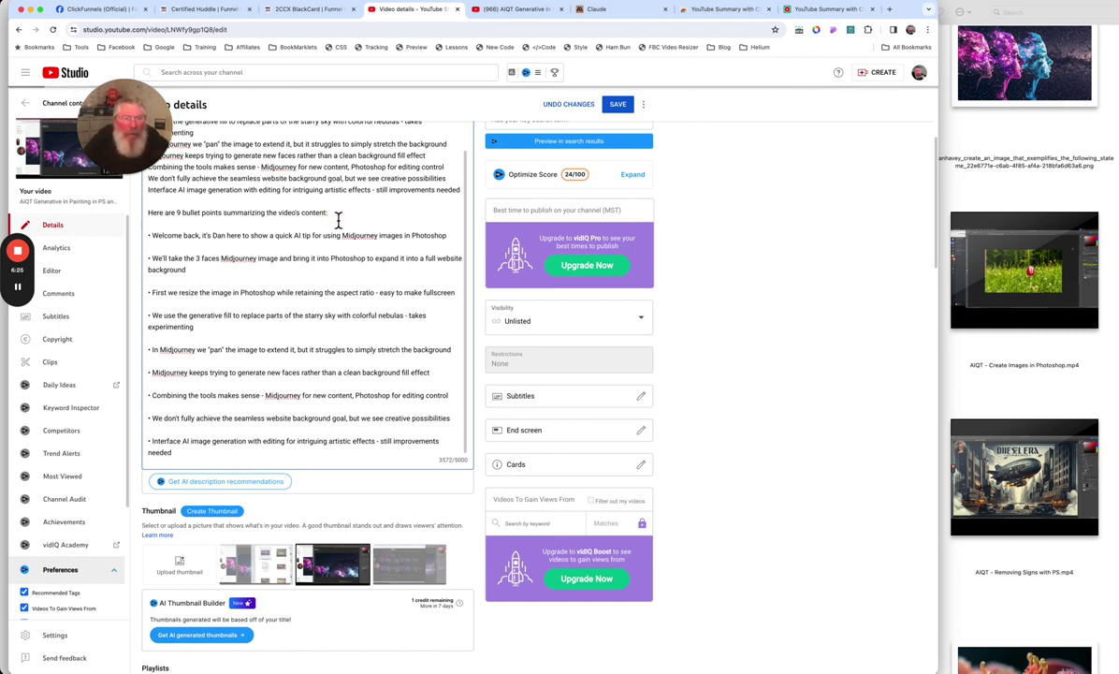
- Delete everything in the description above the formatted bullet list, including the line "Here are 9 bullet points summarizing the video's content:"
scroll(338, 219, "up", 2)
scroll(338, 220, "up", 4)
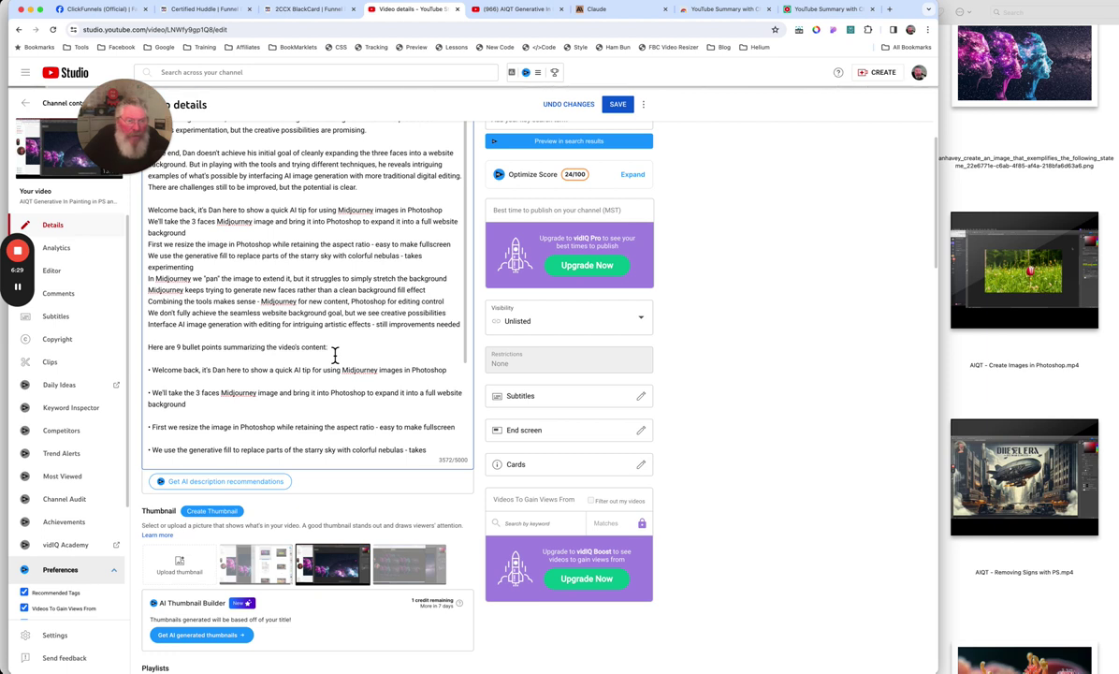
left_click_drag(335, 353, 153, 230)
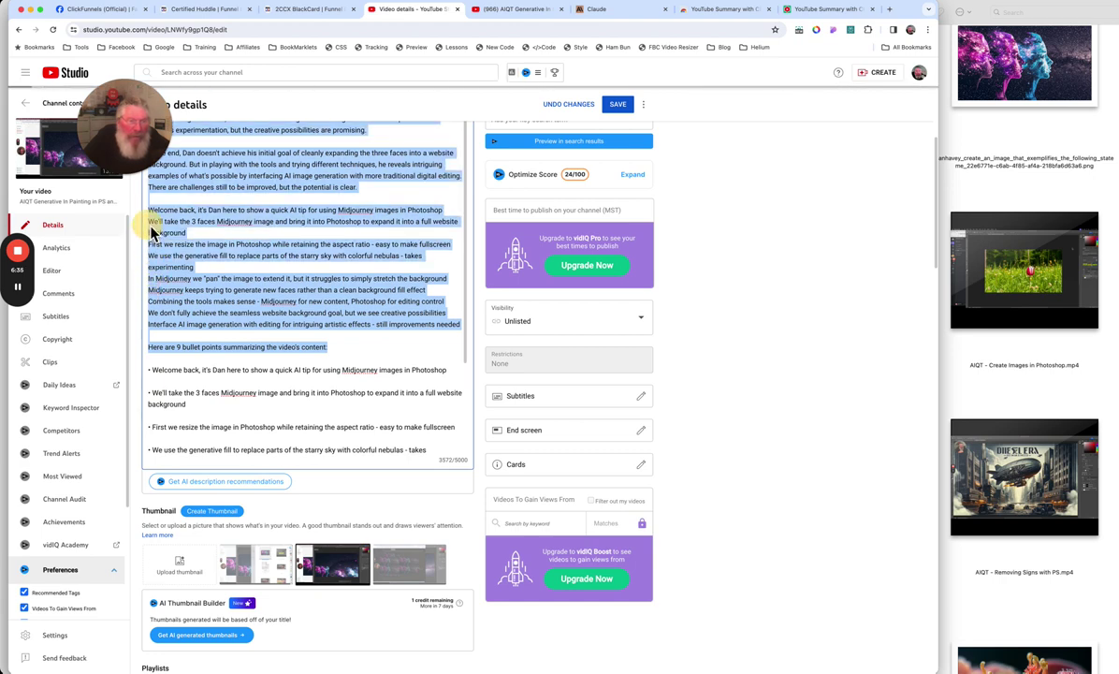
key("BackSpace")
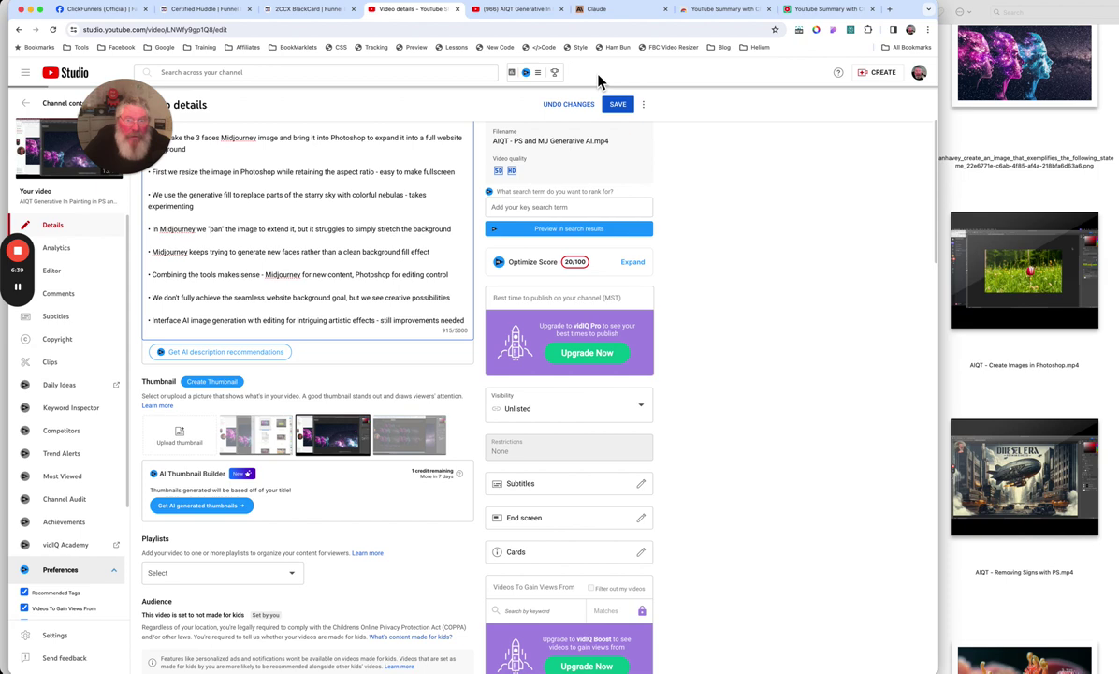
- In the Claude chat, run the prompt for up to 12 traffic stopping, hook headlines, and follow it with "give me 5 more headlines"
left_click(599, 11)
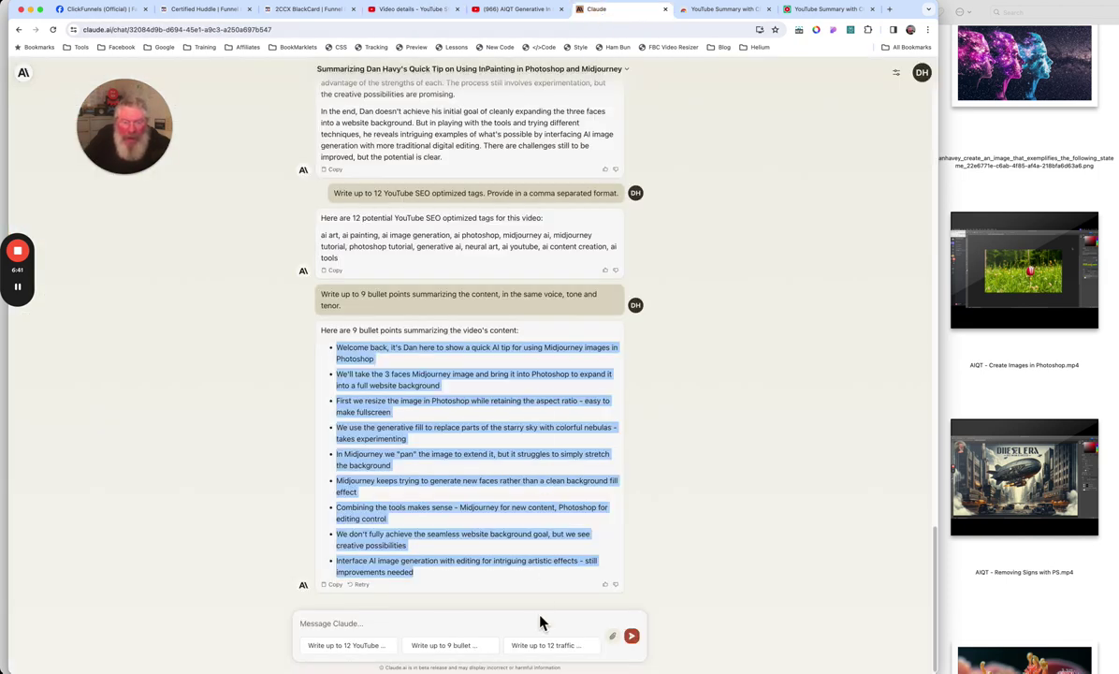
left_click(545, 646)
key("Return")
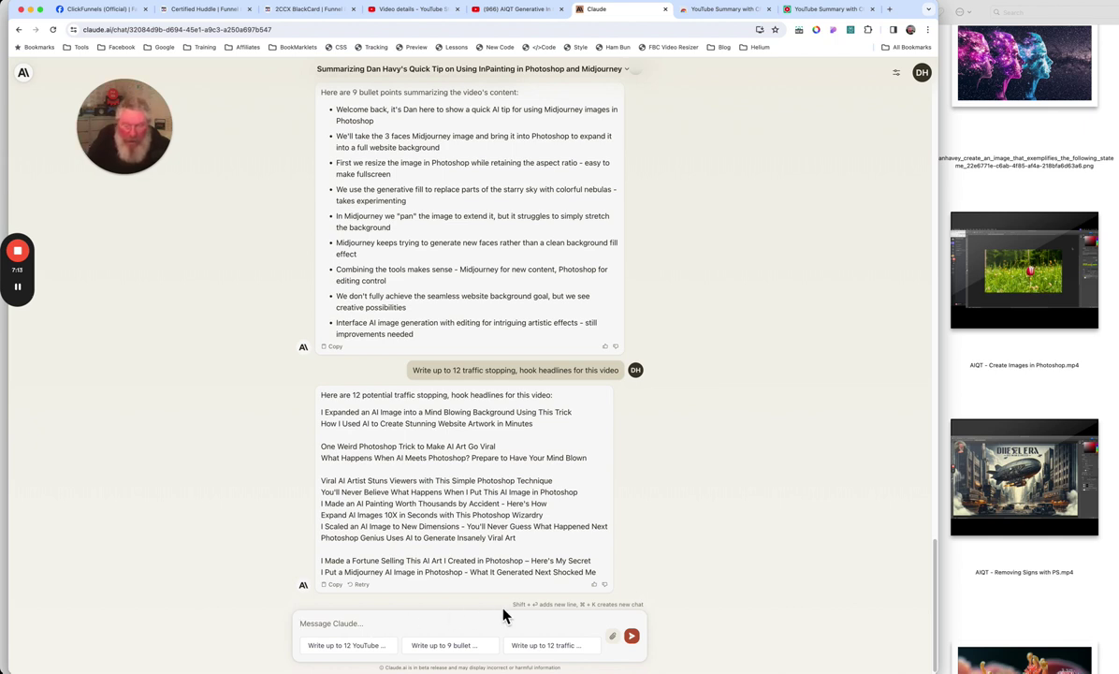
type("give me 5 more headlines")
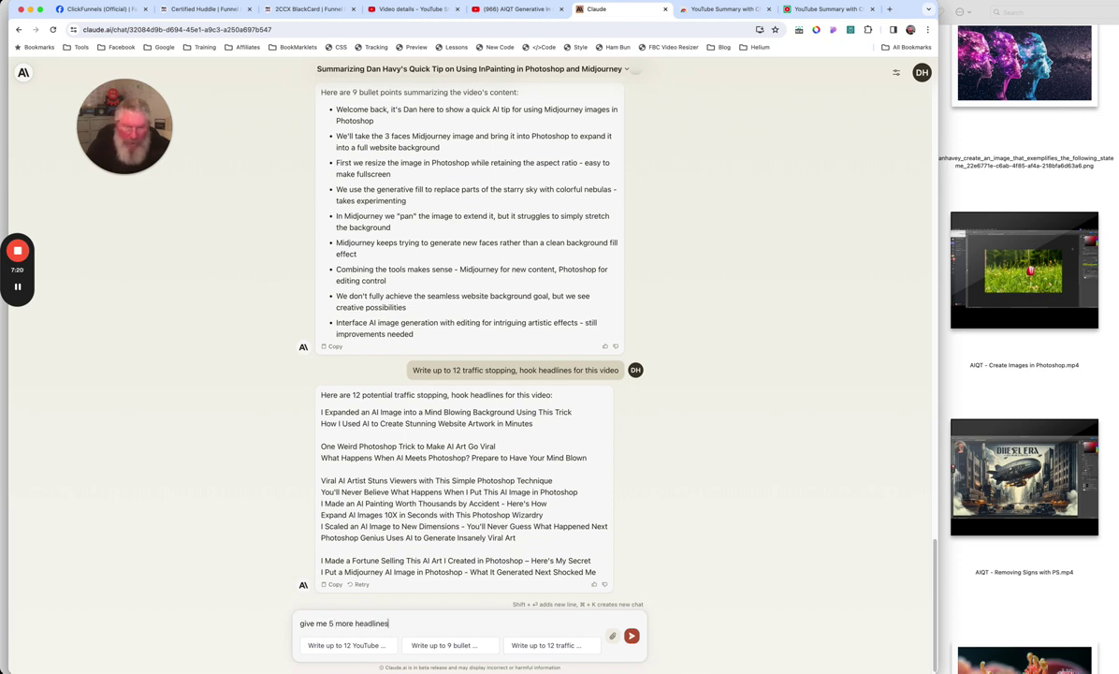
key("Return")
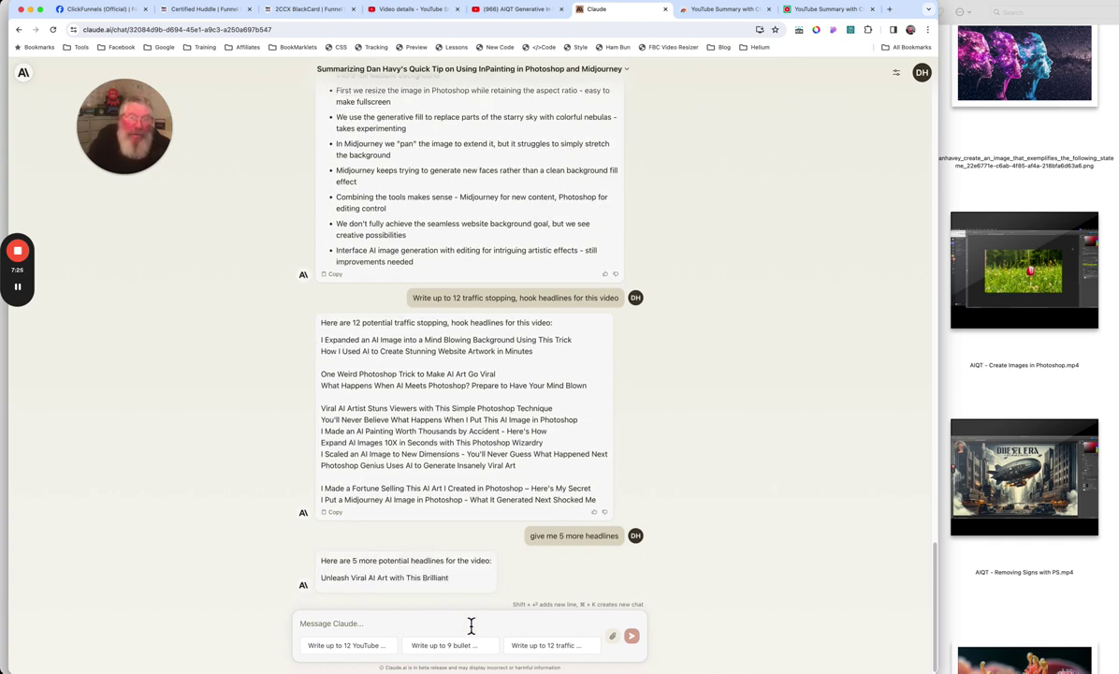
- Check the video's current title in YouTube Studio and ask Claude to "give me 6 more video titles"
left_click(420, 11)
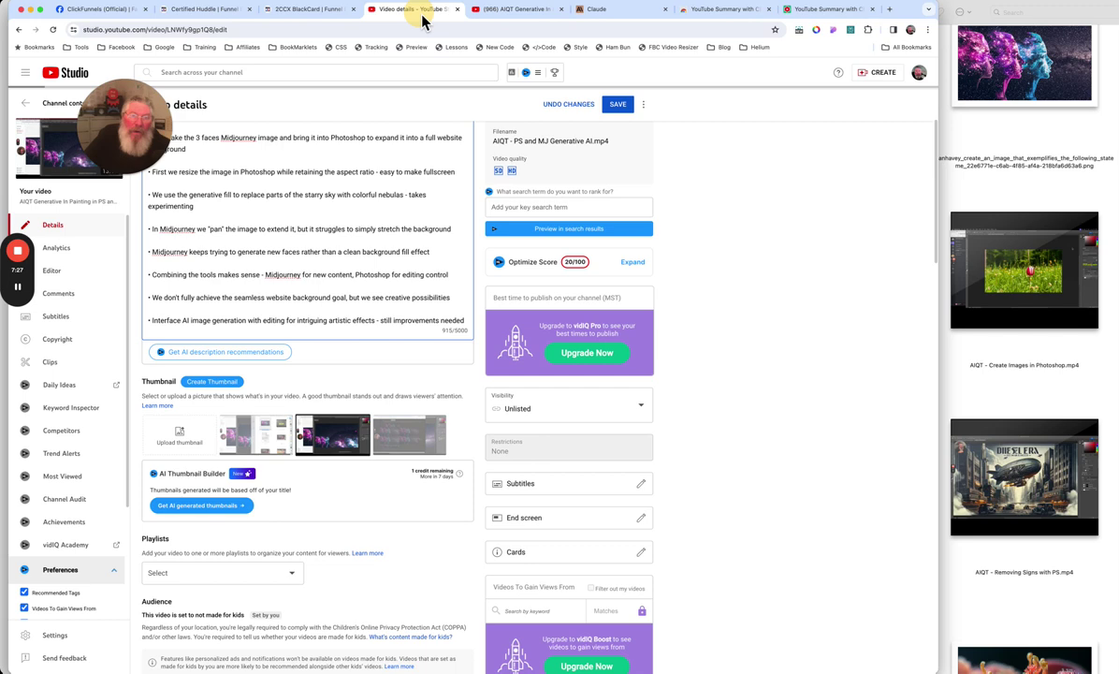
scroll(280, 293, "up", 3)
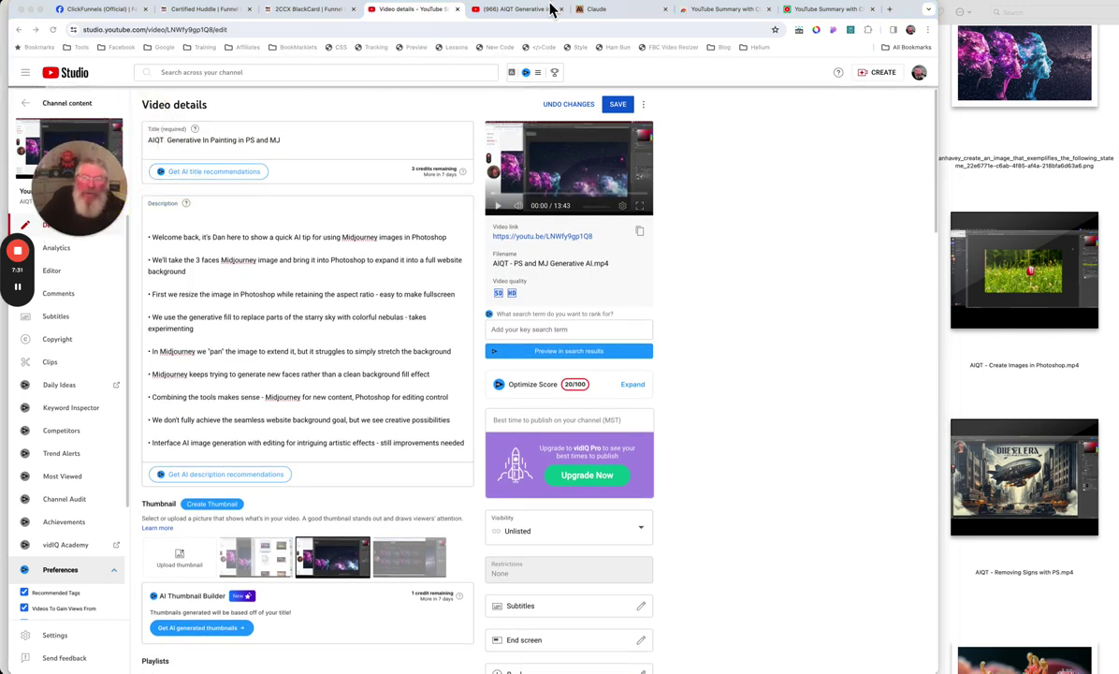
left_click(598, 9)
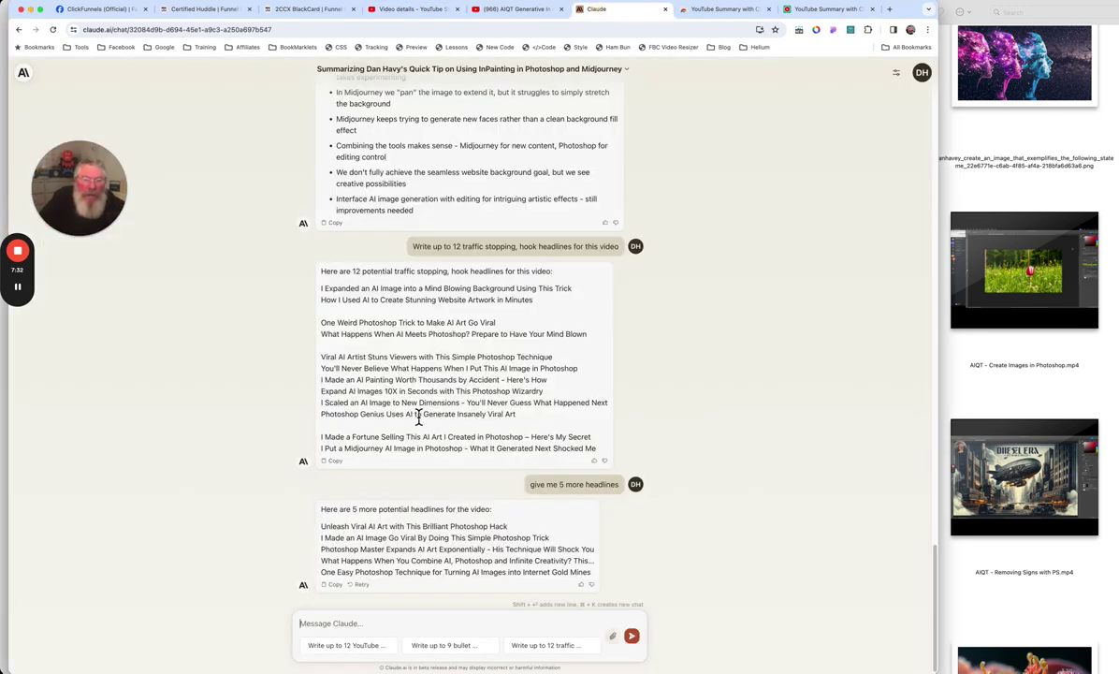
left_click(391, 626)
type("give me 6 more video titles")
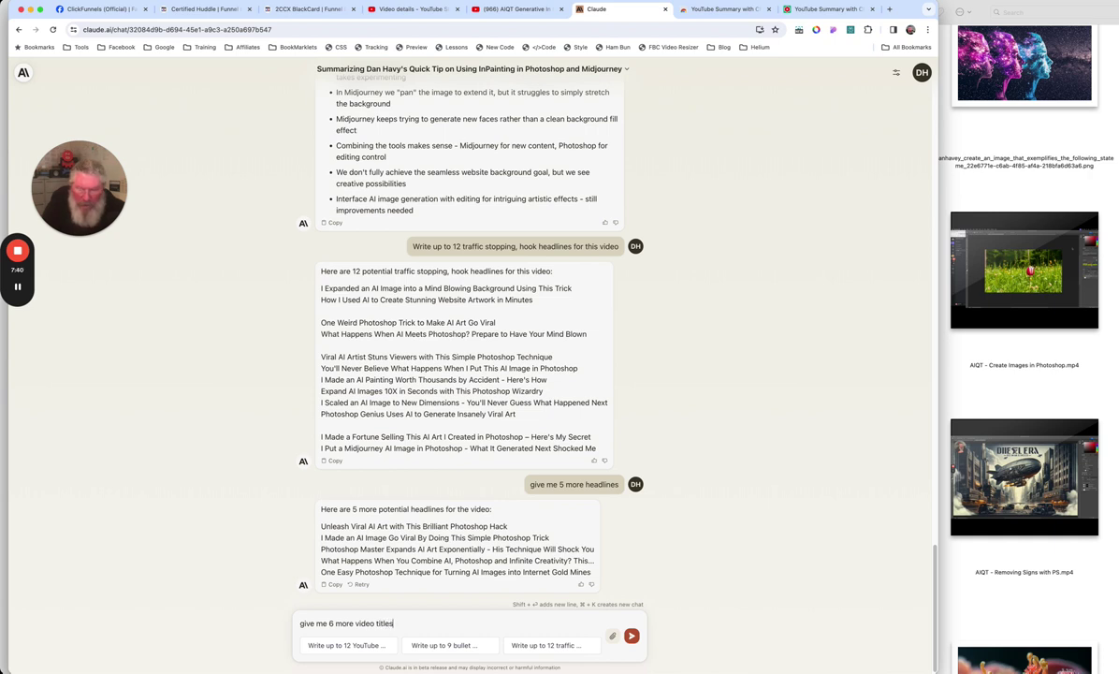
key("Return")
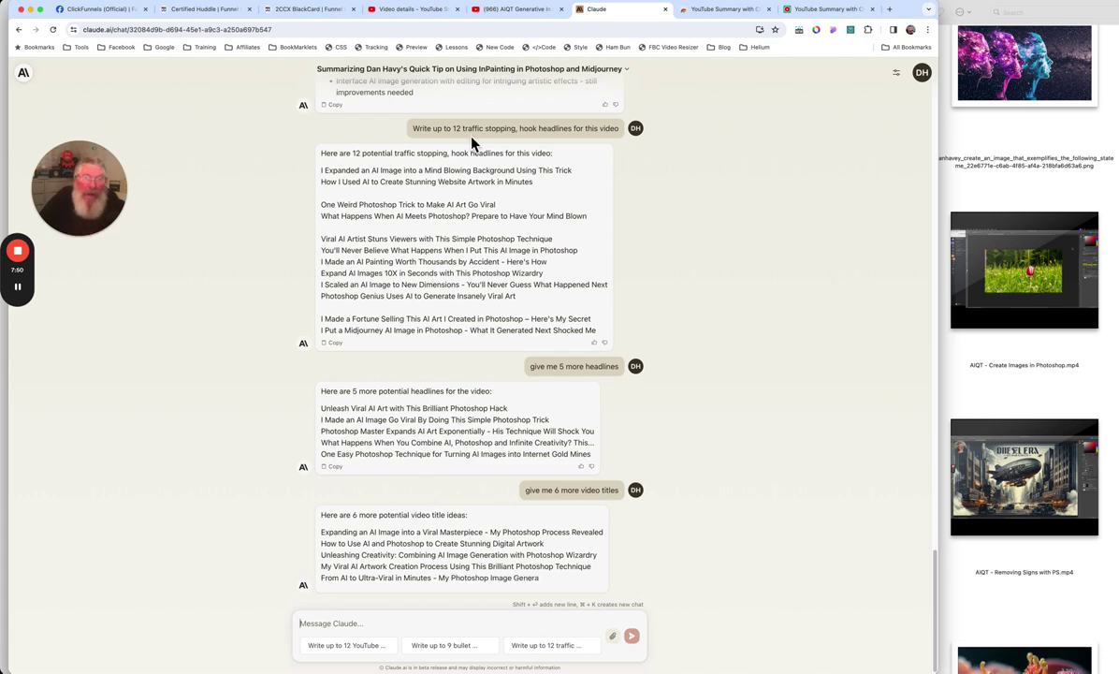
- Look over the bullet-point description in YouTube Studio and return to the Claude chat to review the suggested video titles
left_click(413, 12)
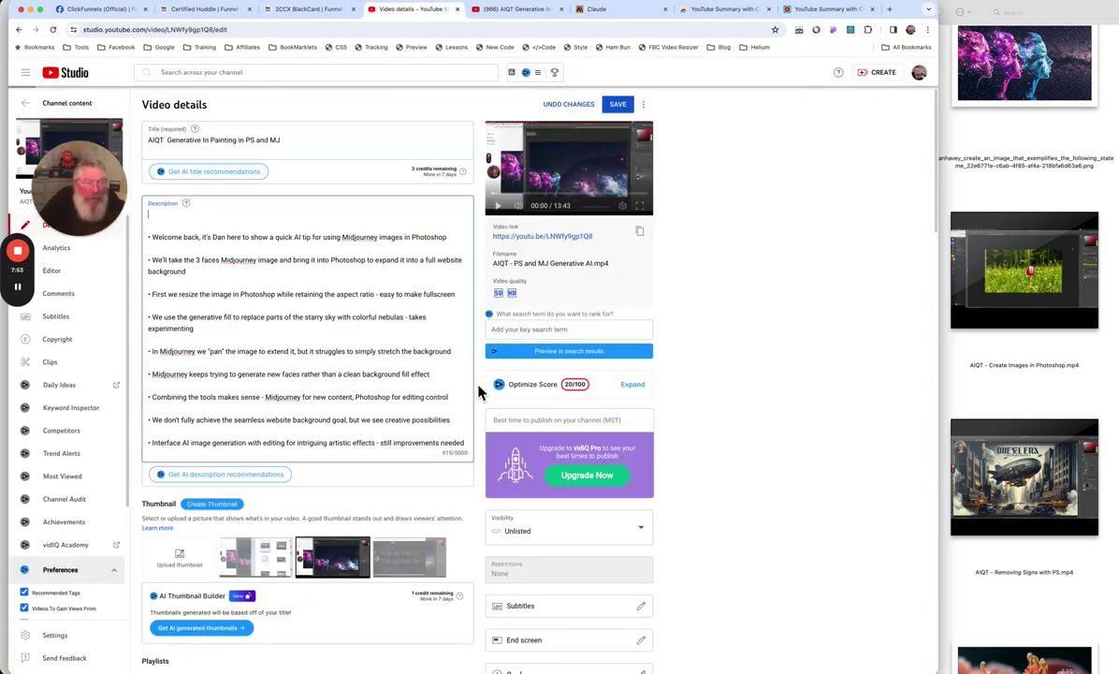
scroll(477, 383, "down", 4)
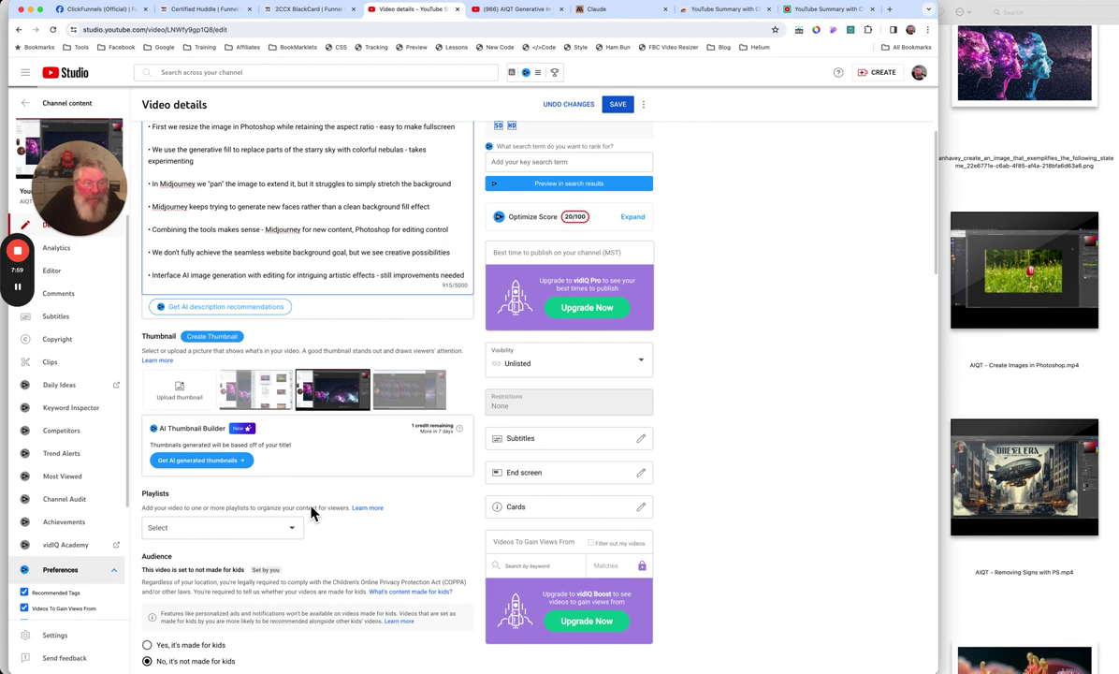
left_click(616, 17)
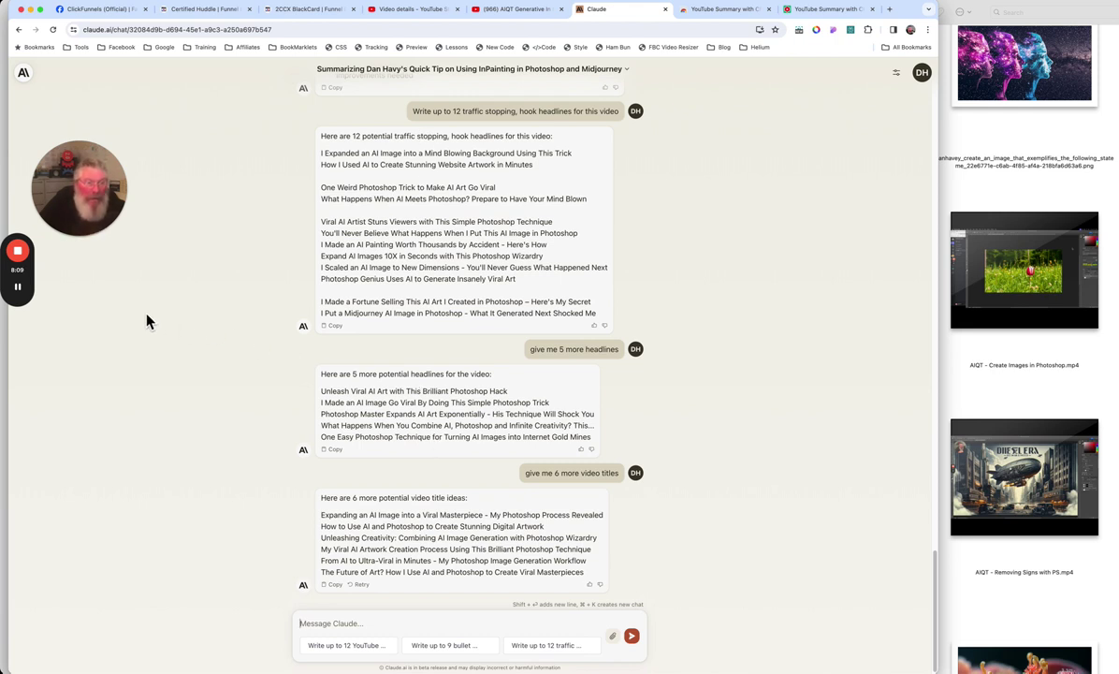
mouse_move(21, 254)
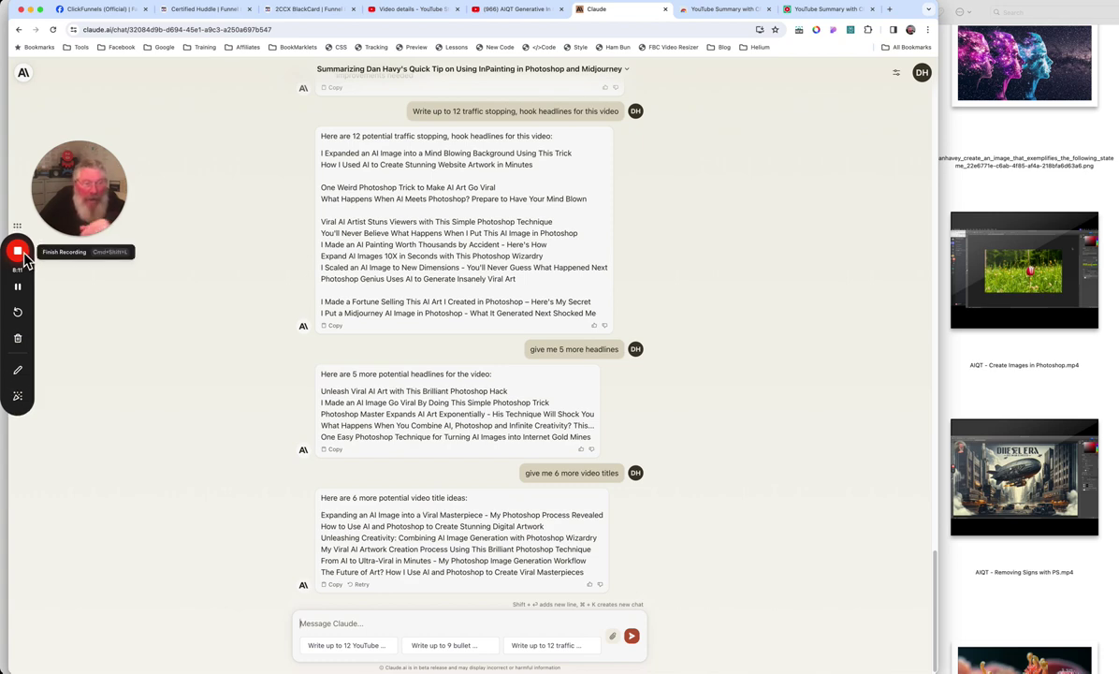